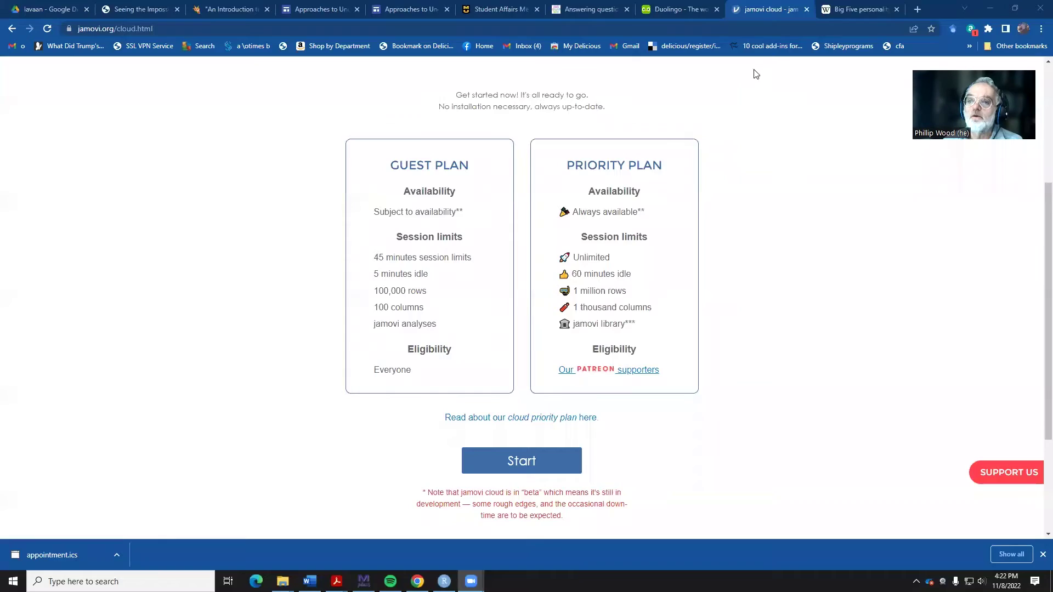
Look at the Big Five personality traits tab, then return to the jamovi cloud plans tab
left_click(844, 12)
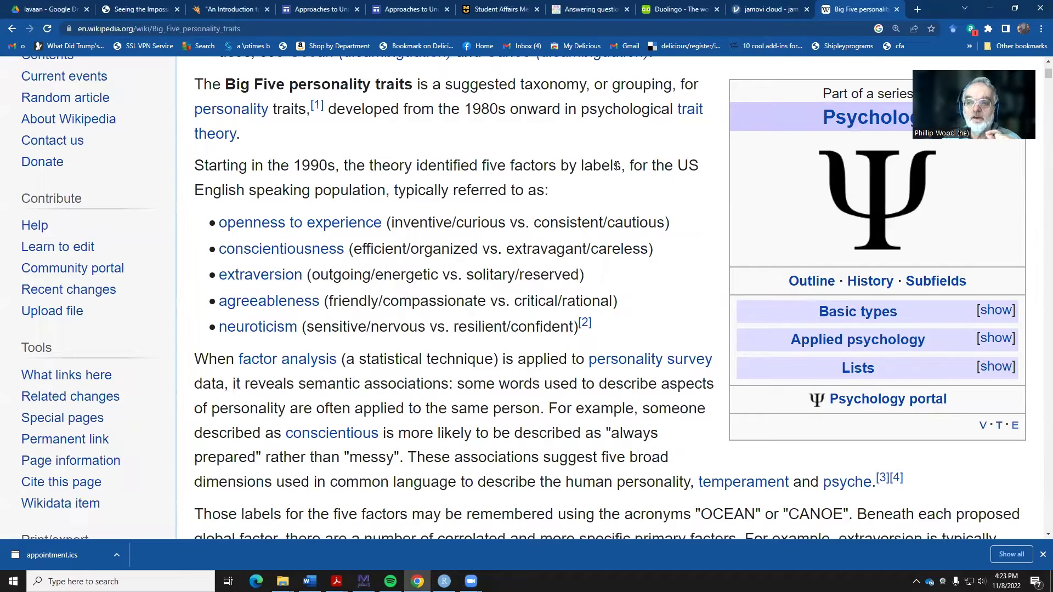
left_click(760, 12)
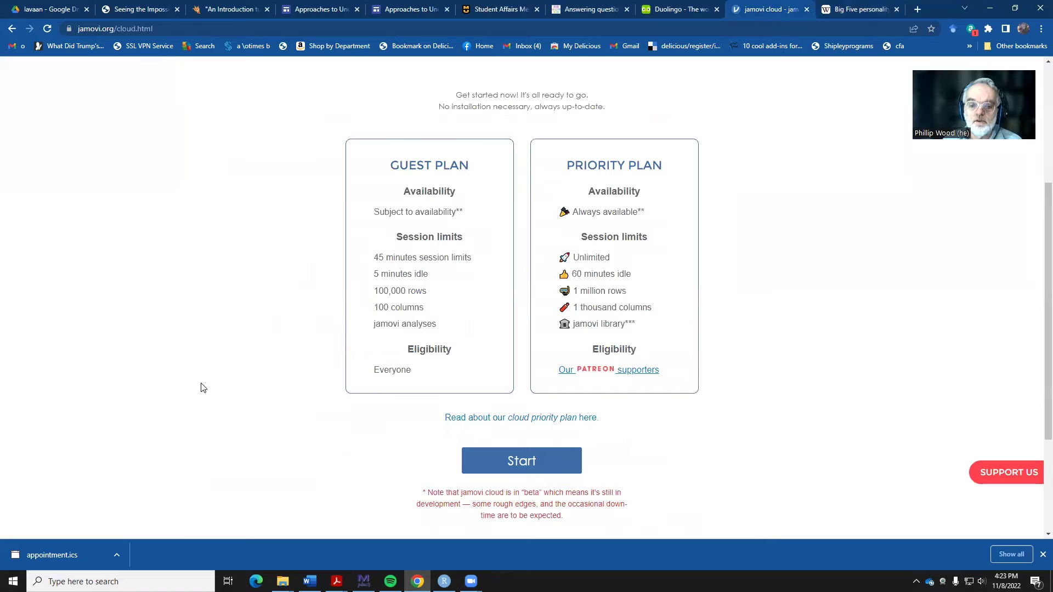
Start a cloud session and open the Personality Questionnaire (Reliability analysis) sample from the Data Library
left_click(464, 459)
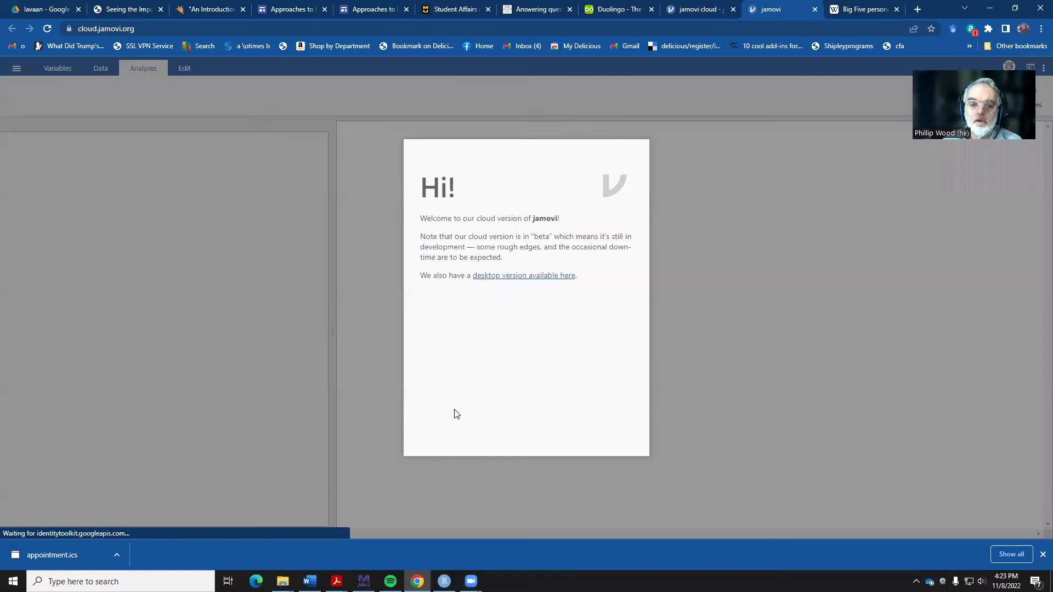
left_click(522, 362)
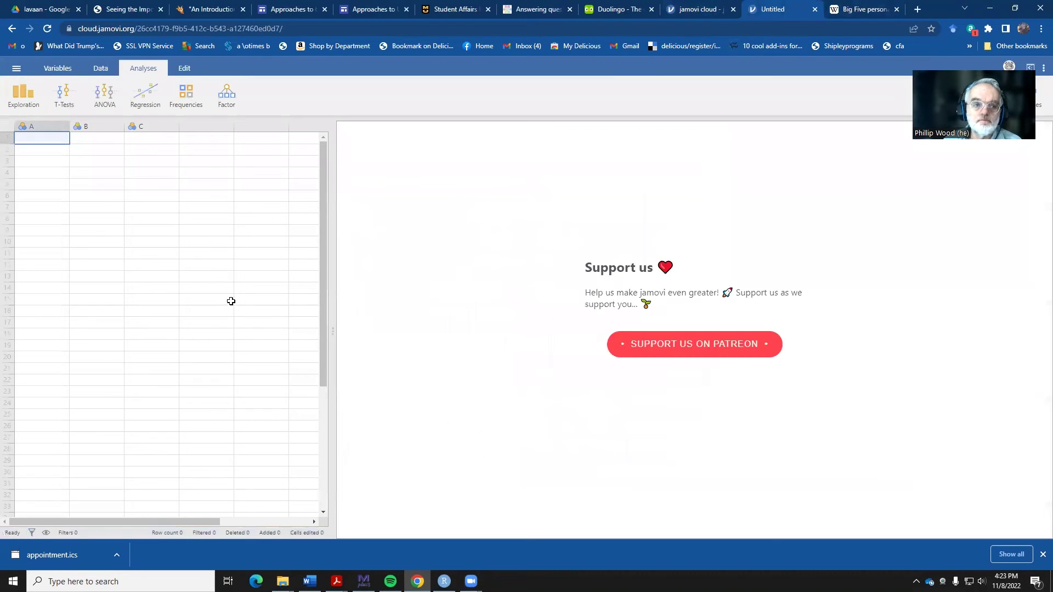
left_click(16, 68)
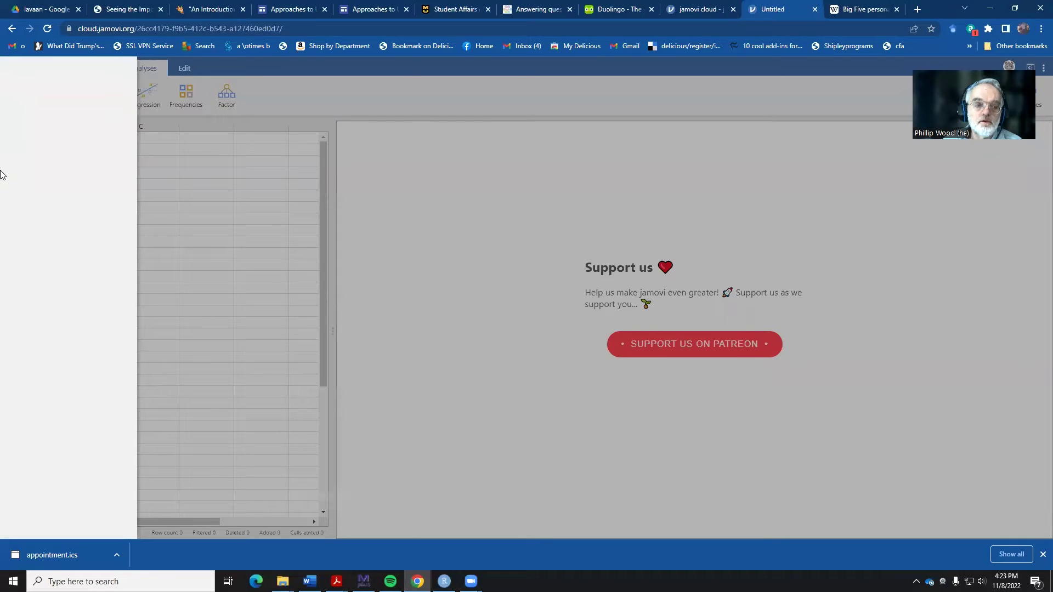
left_click(2, 173)
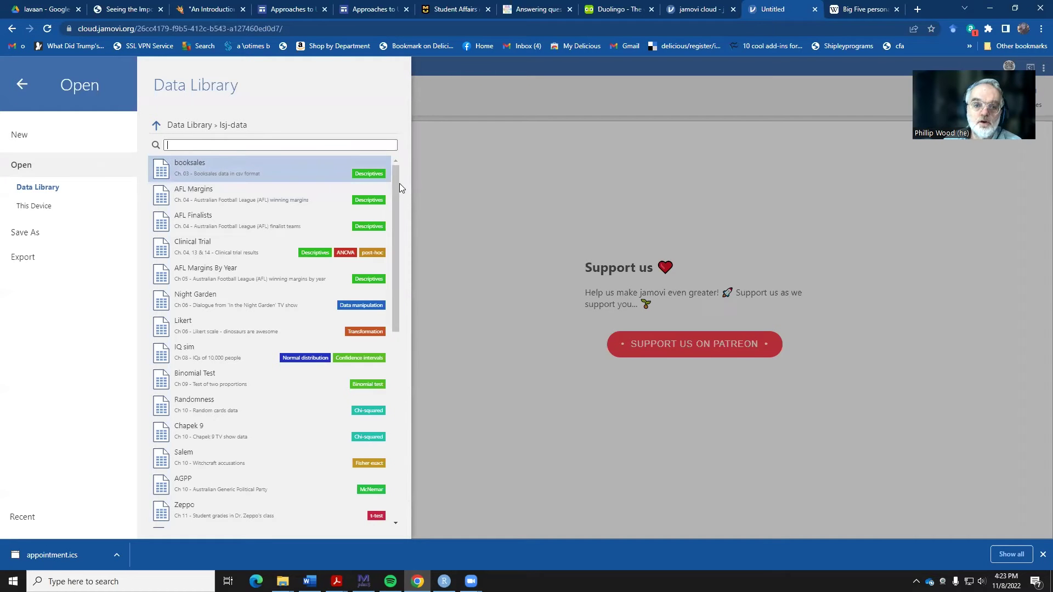
left_click_drag(396, 180, 380, 402)
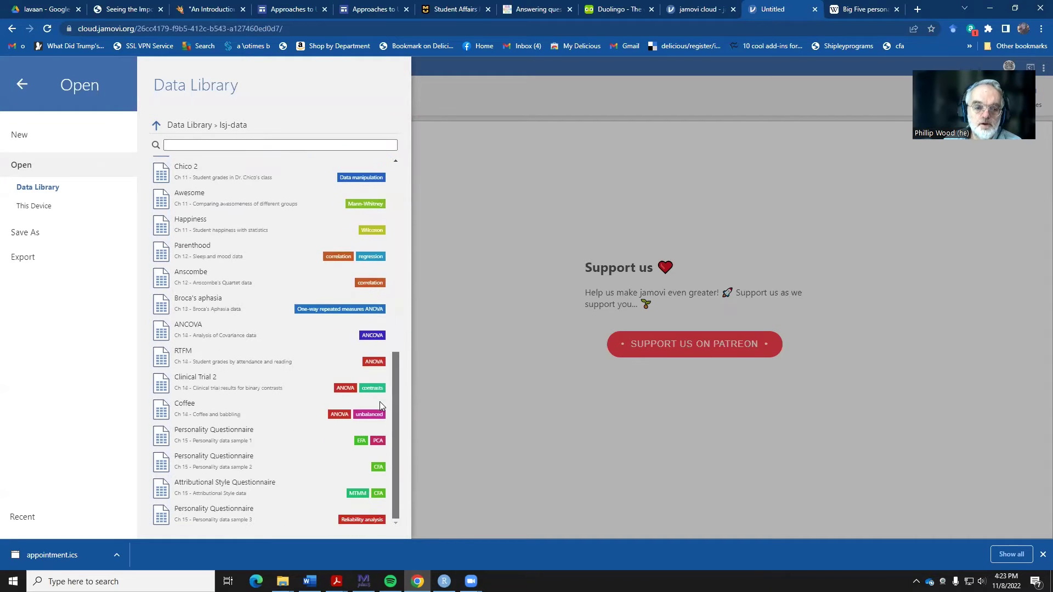
left_click(247, 512)
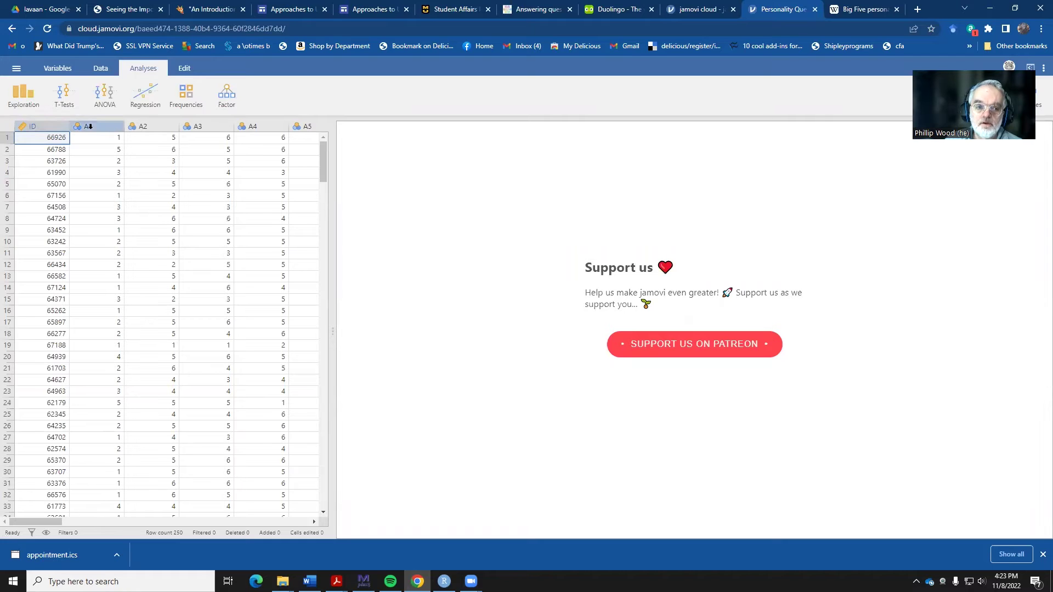
Highlight the personality item column headers A1 through O5 in the data grid
left_click(89, 127)
left_click(145, 127)
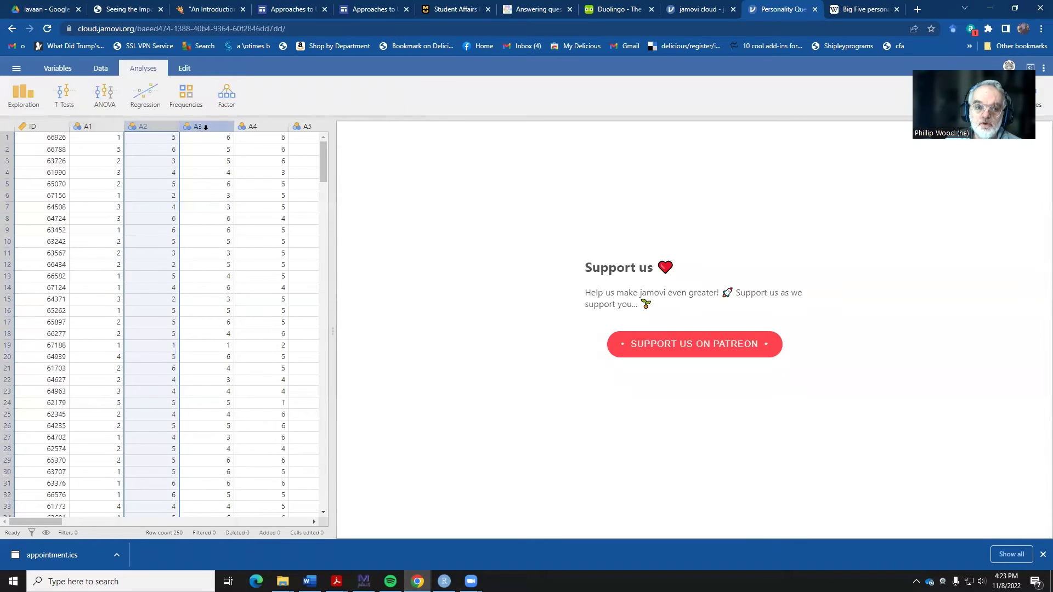
left_click(201, 127)
left_click(258, 127)
left_click(306, 127)
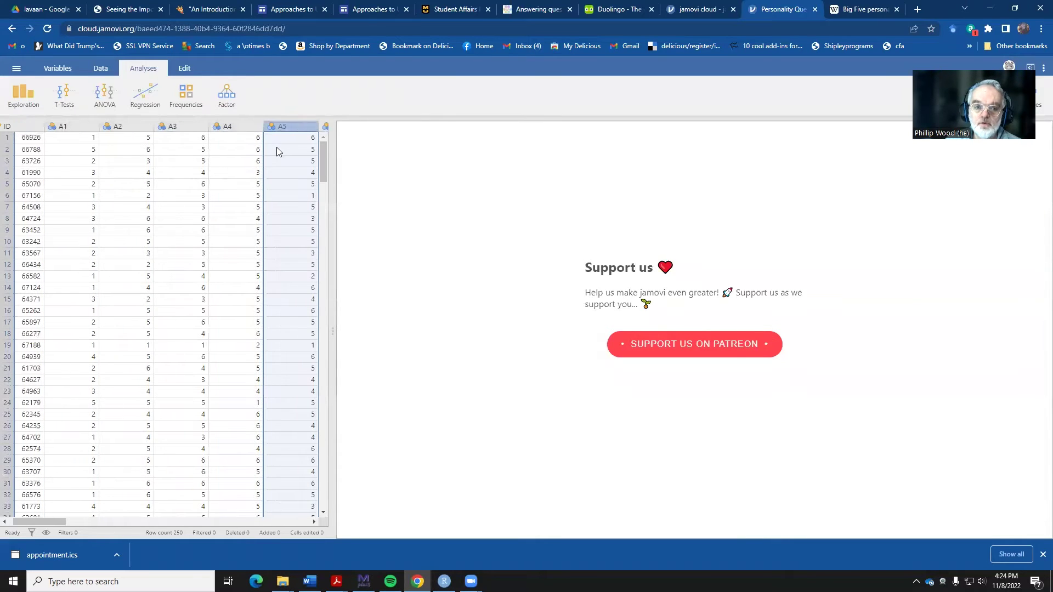
left_click_drag(55, 523, 31, 485)
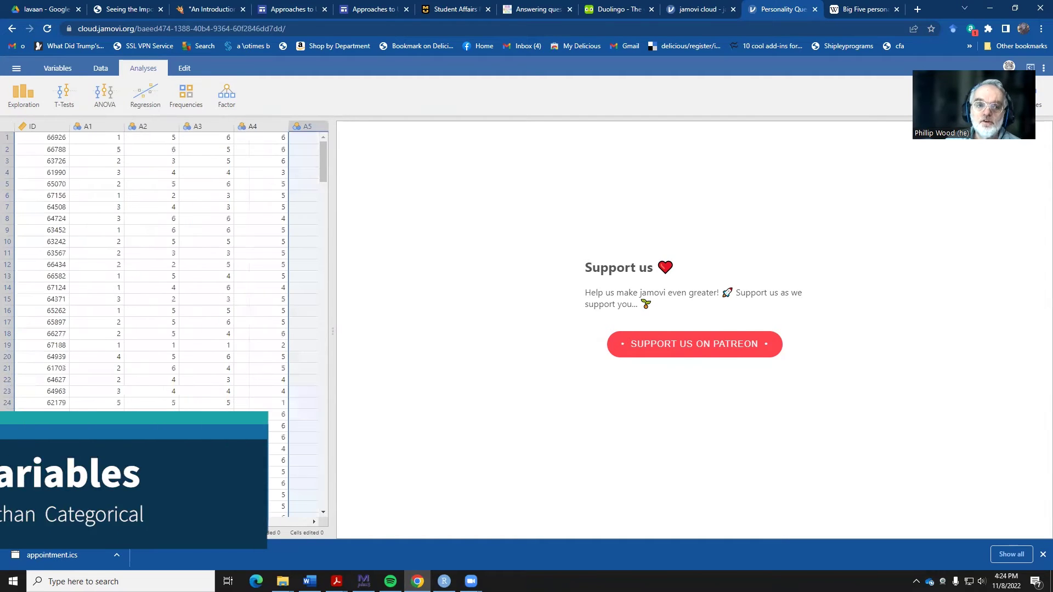
left_click(98, 127)
right_click(99, 127)
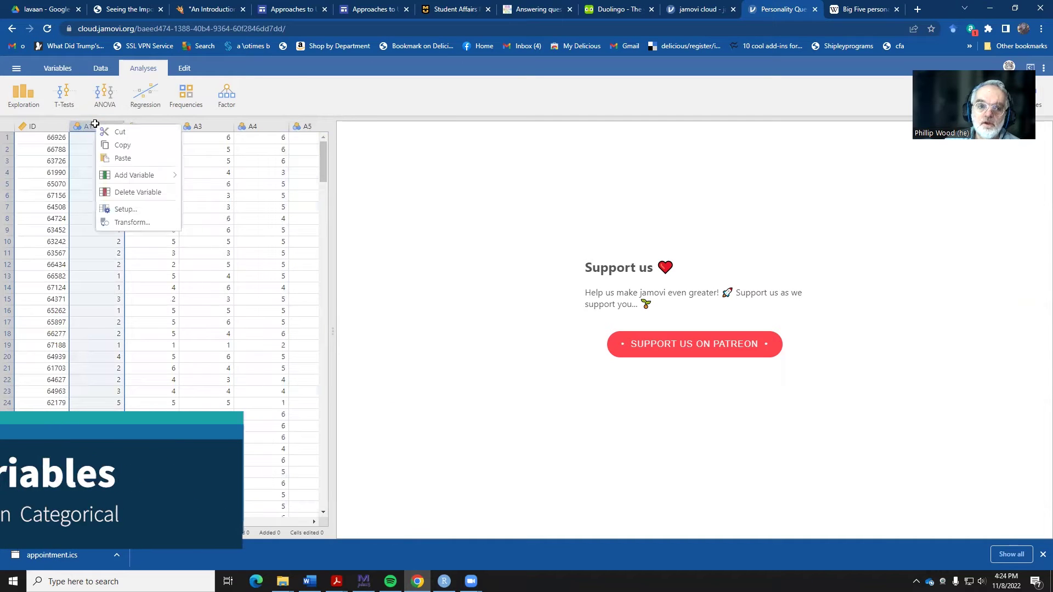
left_click(85, 127)
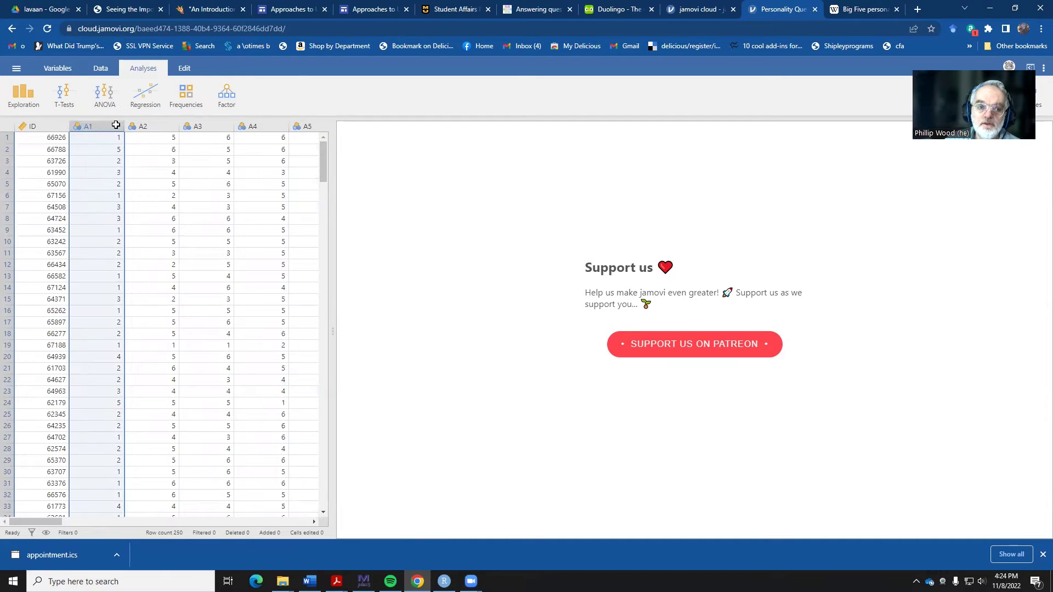
left_click_drag(87, 127, 229, 134)
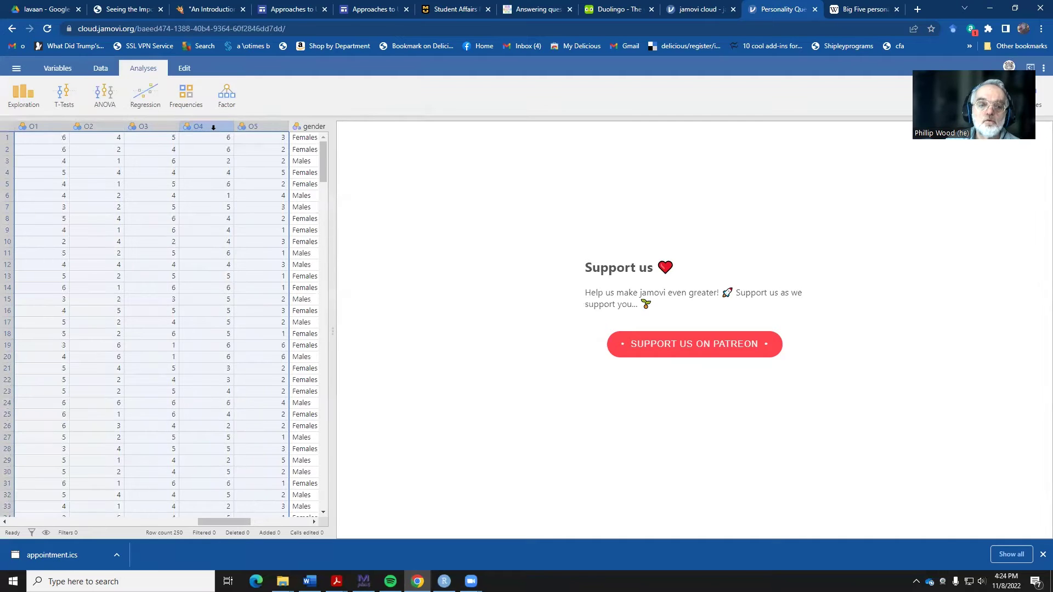
Change the measure type of the 25 selected item variables from Nominal to Continuous
right_click(211, 128)
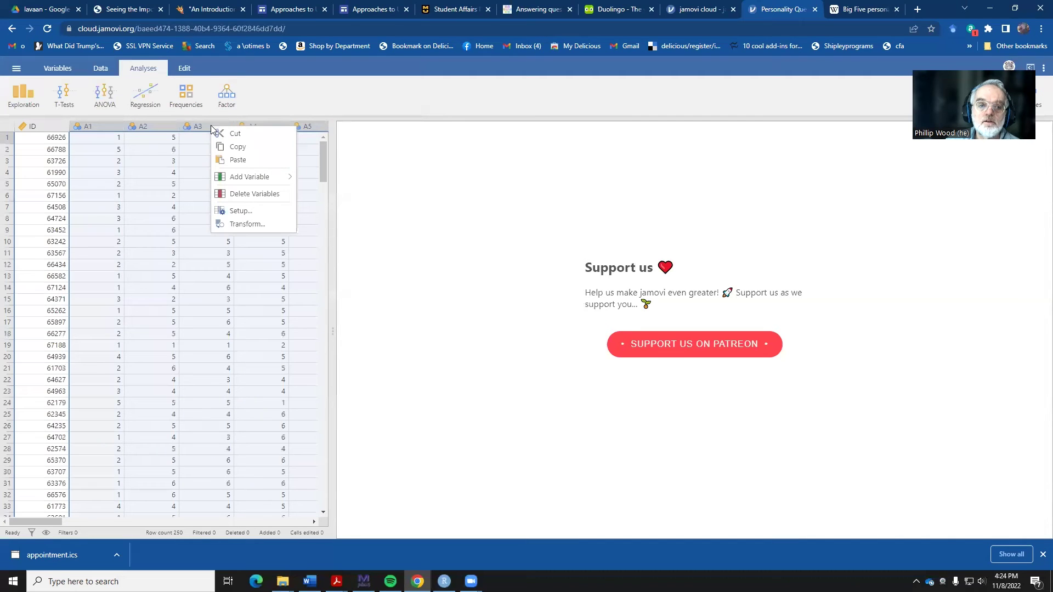
left_click(227, 210)
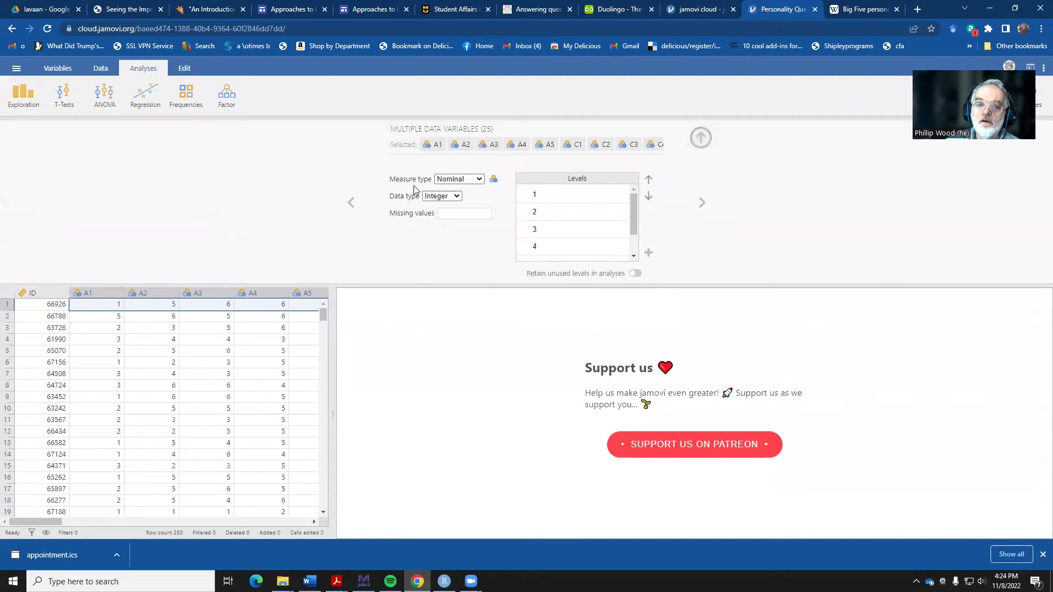
left_click(479, 181)
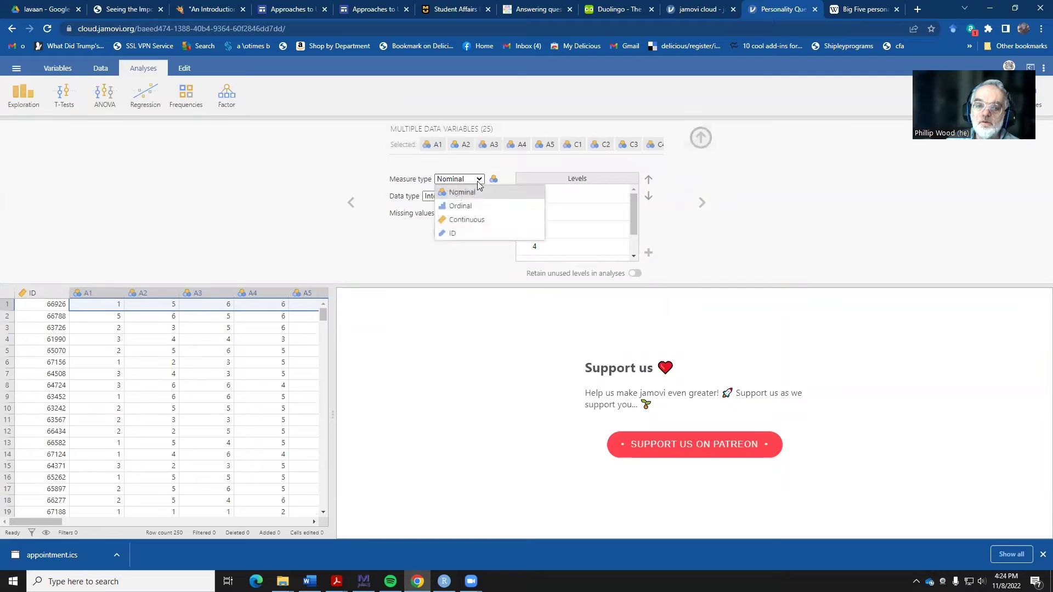
left_click(464, 218)
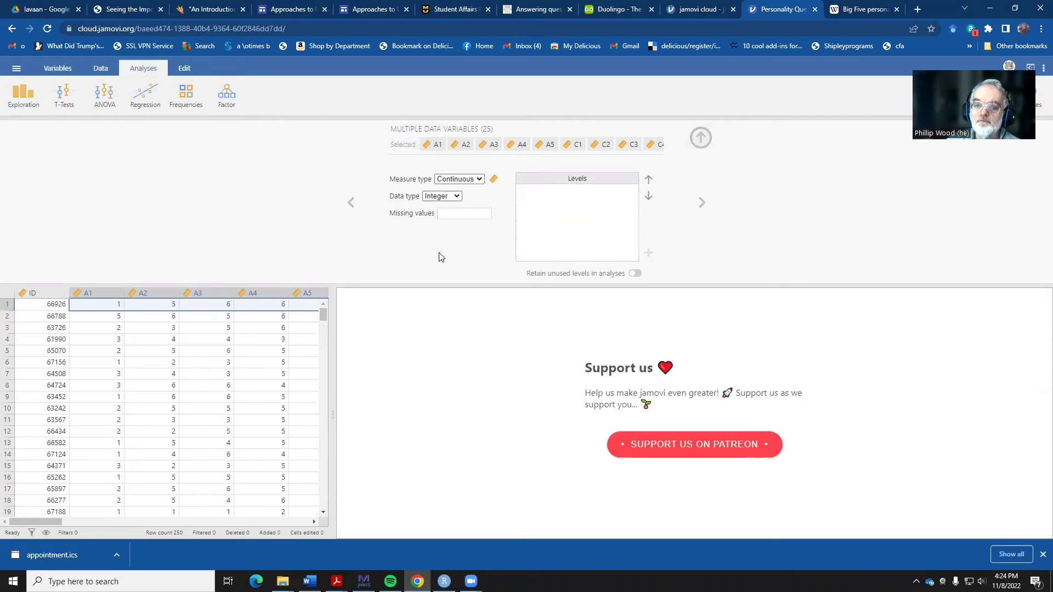
left_click(701, 137)
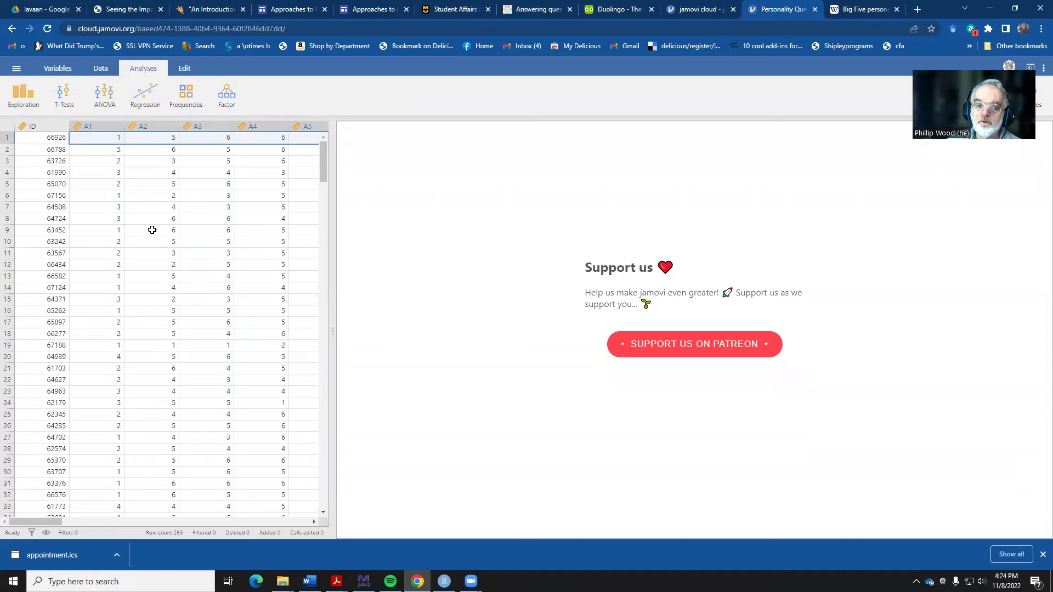
left_click(104, 127)
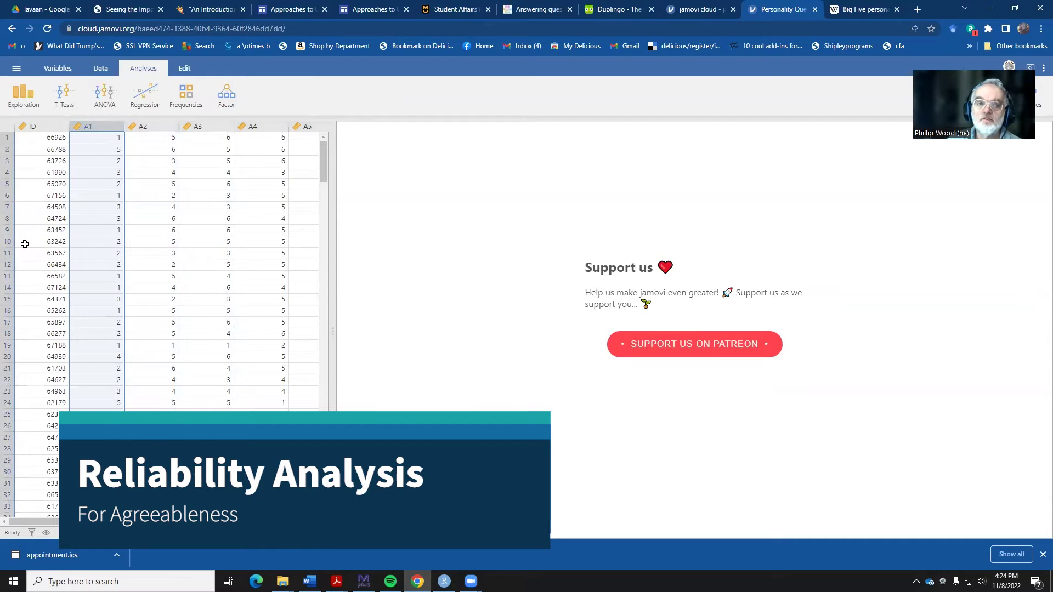
Create a Reliability Analysis with agreeableness items A1–A5 as scale items, giving α 0.461
left_click(228, 94)
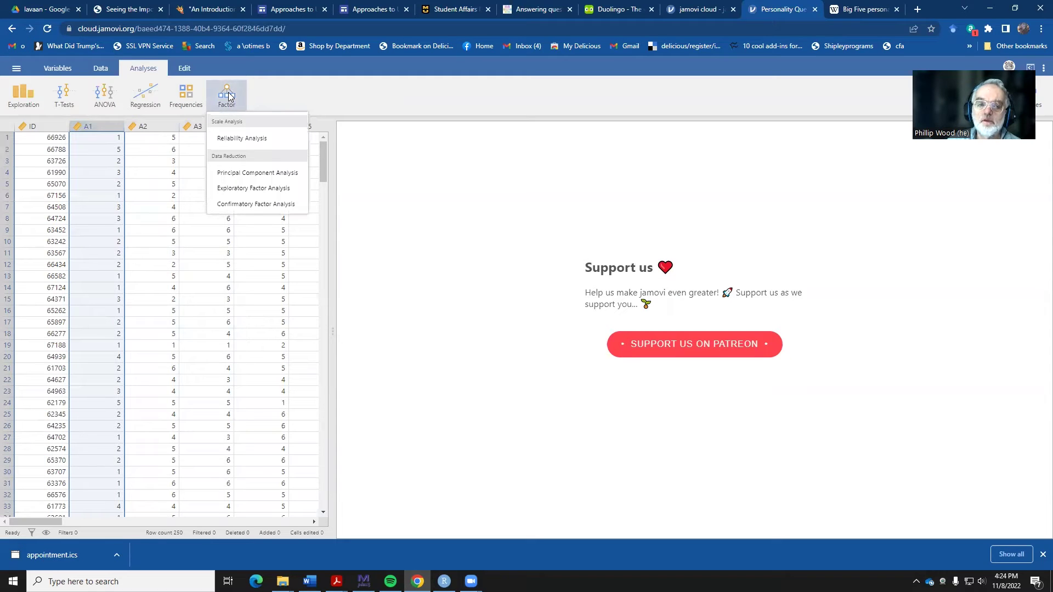
left_click(230, 139)
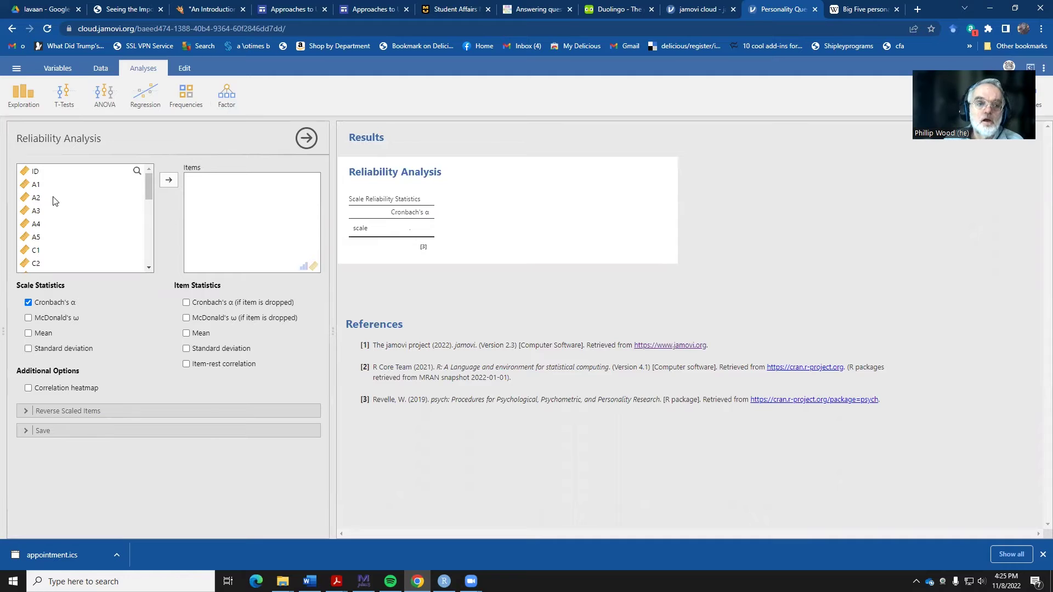
left_click(35, 186)
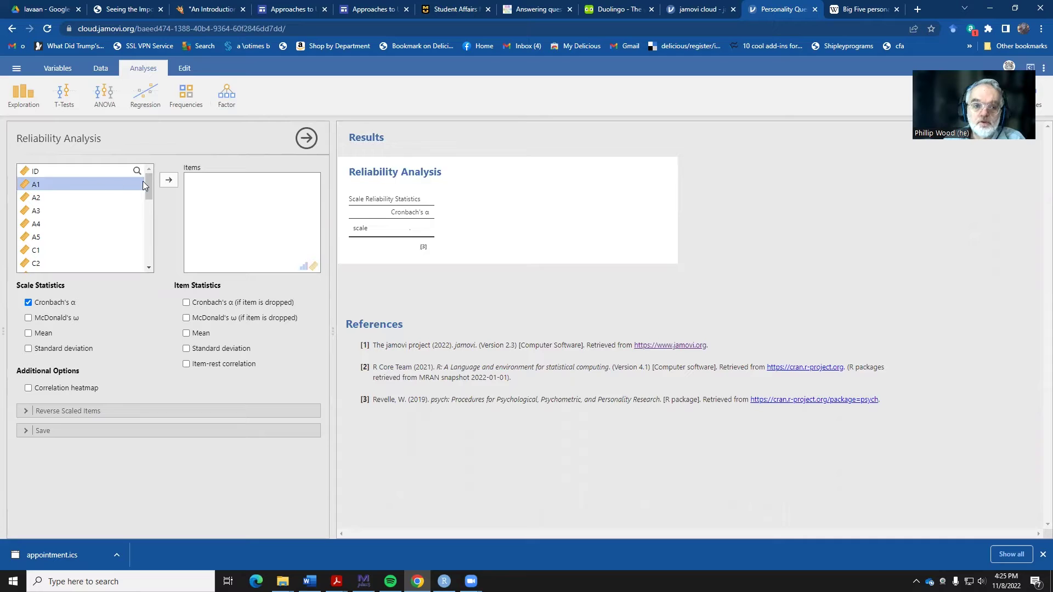
left_click(169, 180)
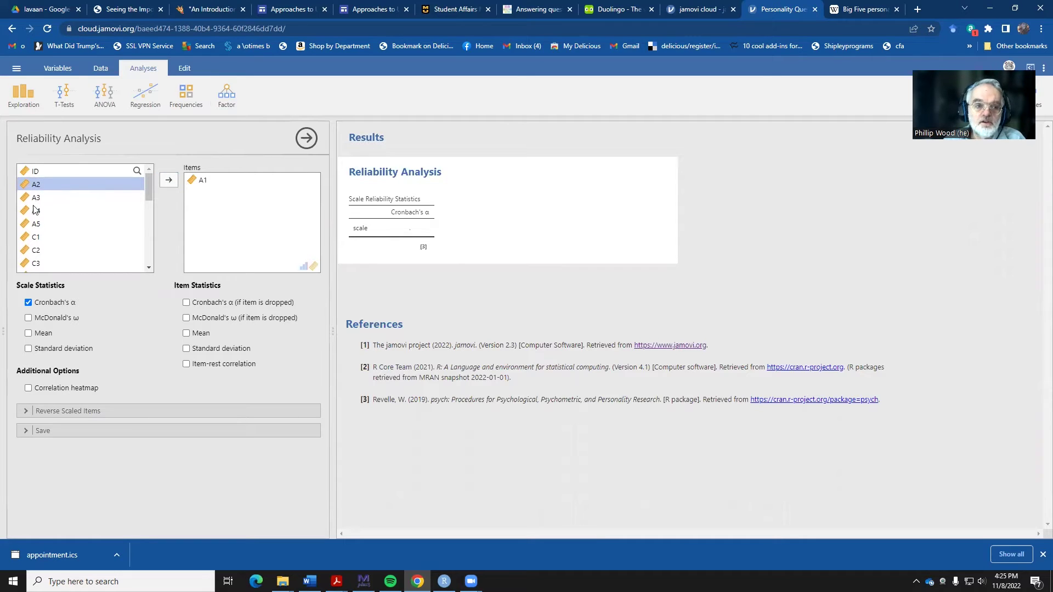
left_click(32, 225, "shift")
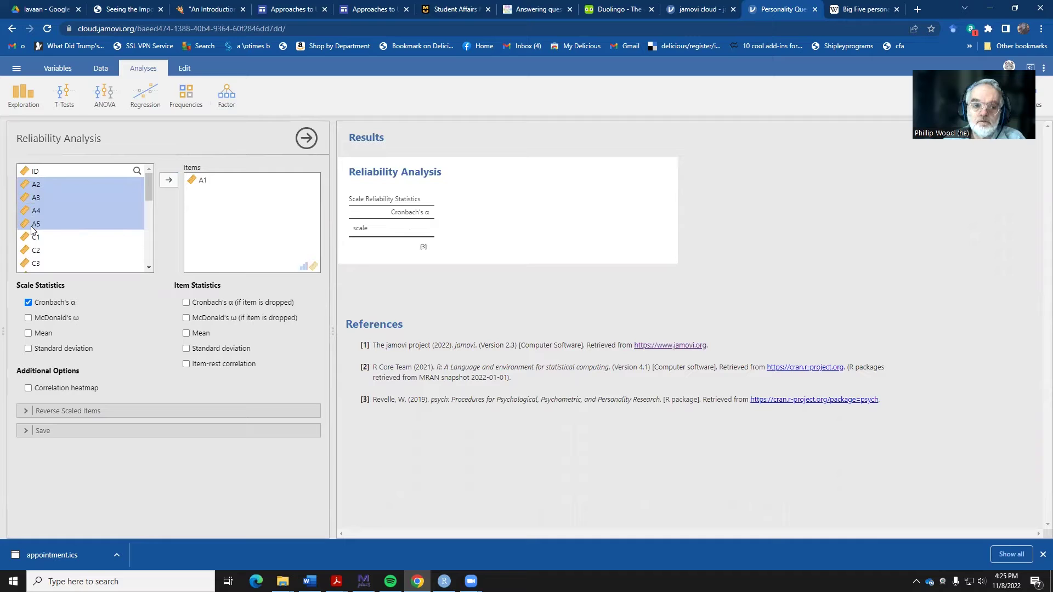
left_click(171, 179)
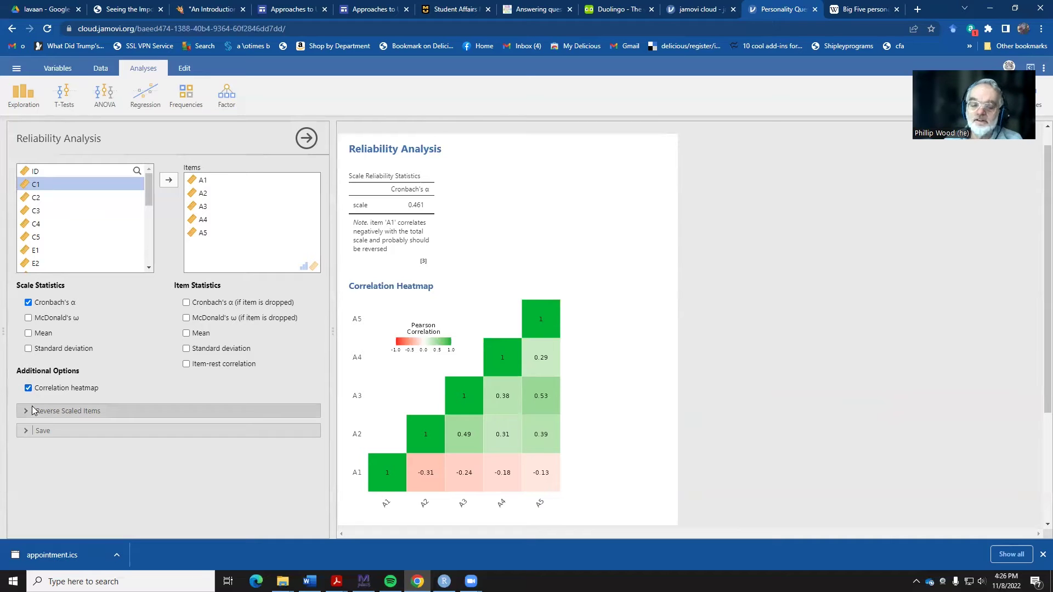
Move A1 into Reverse Scaled Items, raising Agreeableness α to 0.701
left_click(22, 416)
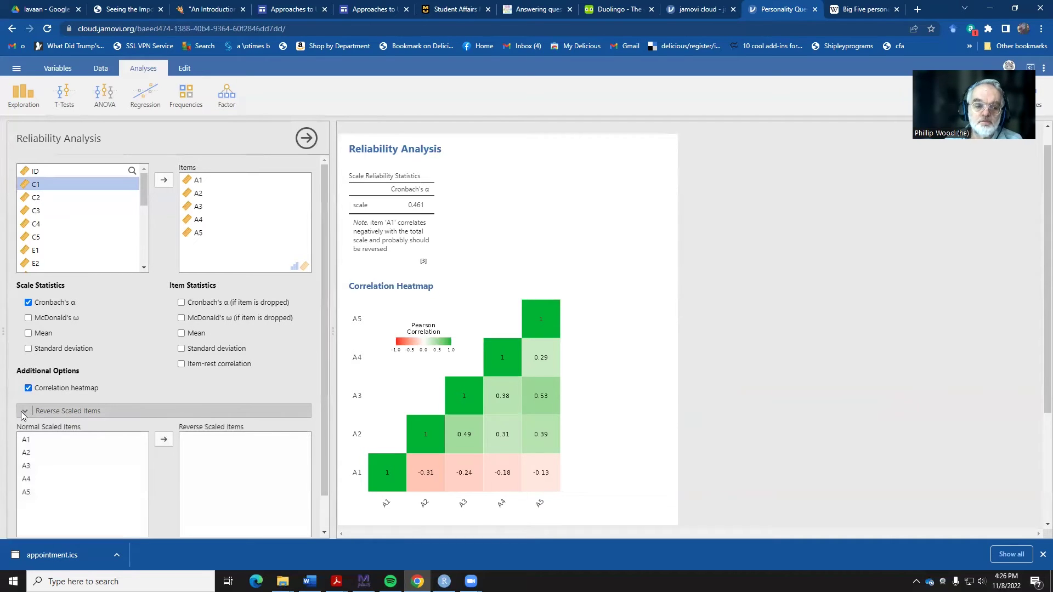
left_click(31, 440)
left_click(163, 441)
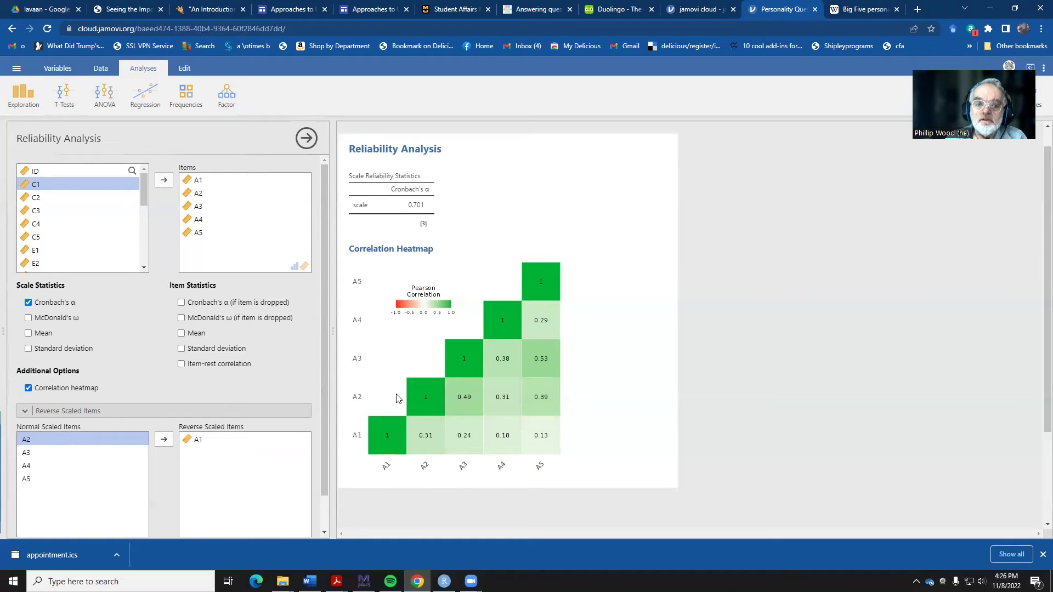
Add a new Reliability Analysis with Conscientiousness items C1–C5, which gives α −0.207
left_click(227, 96)
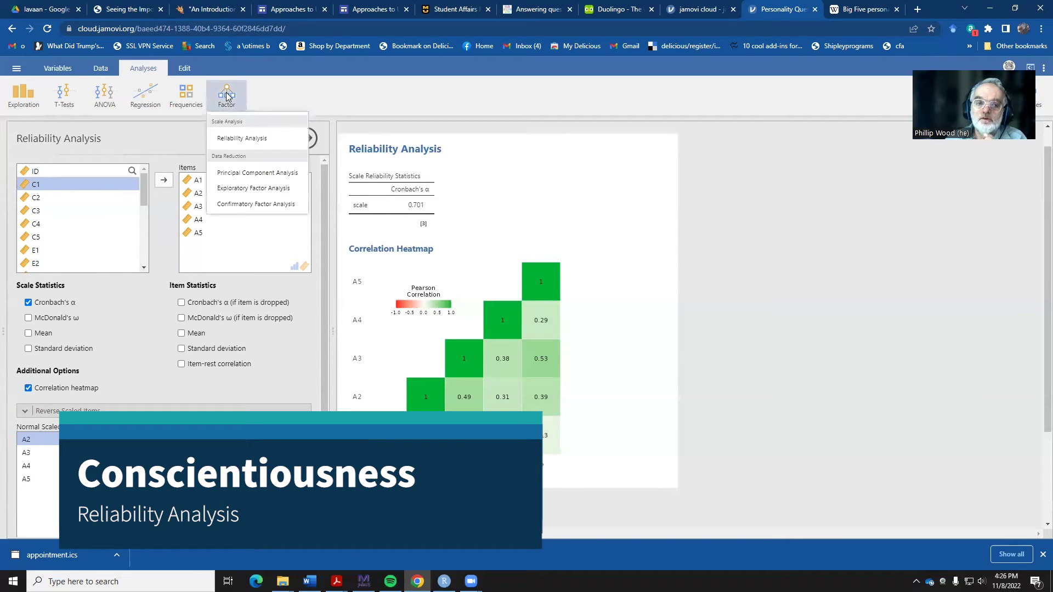
left_click(237, 140)
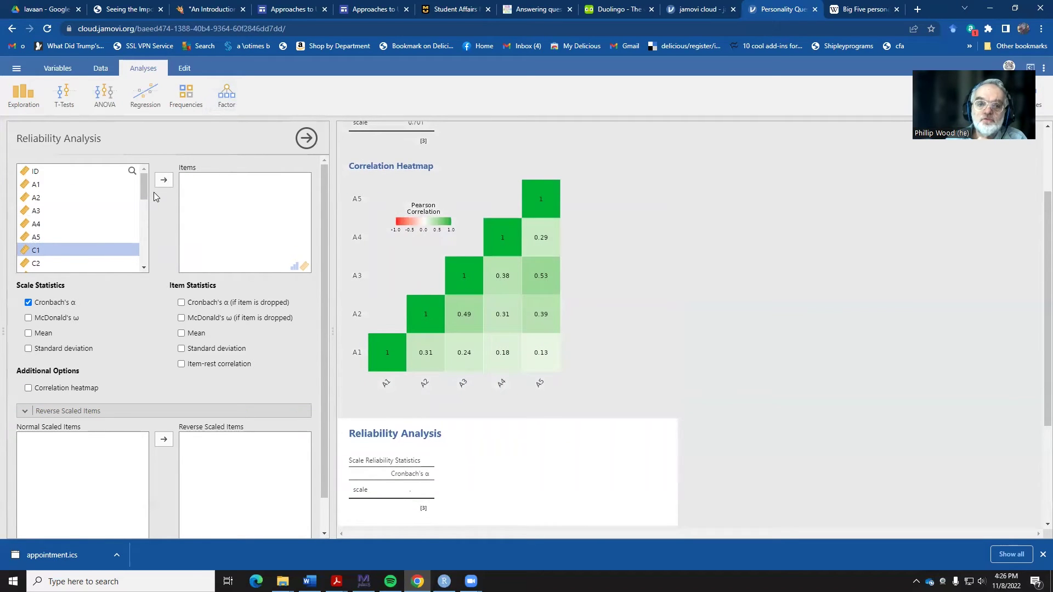
left_click_drag(145, 189, 146, 207)
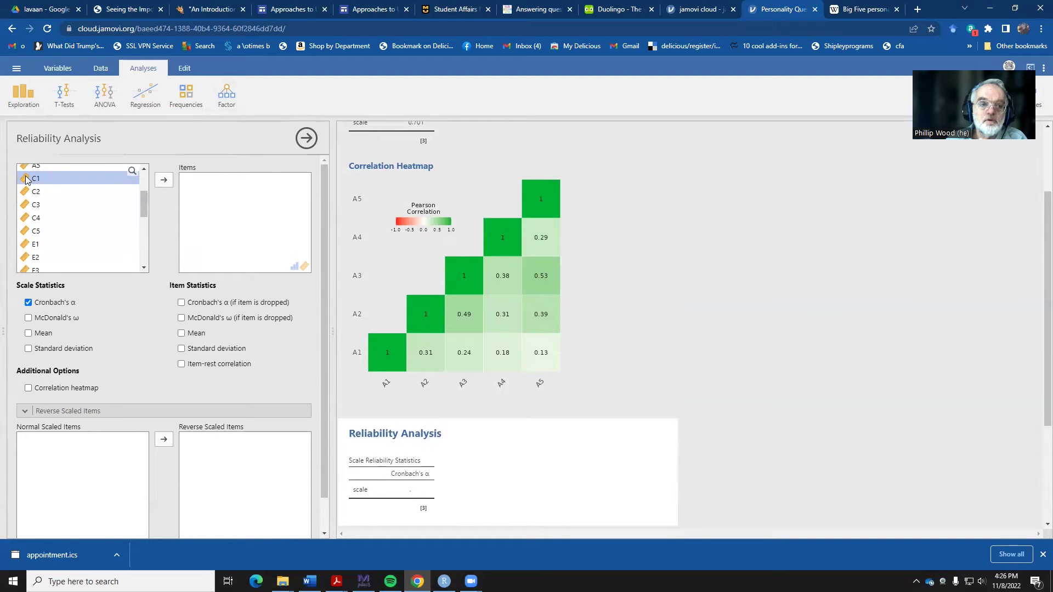
left_click(39, 233, "shift")
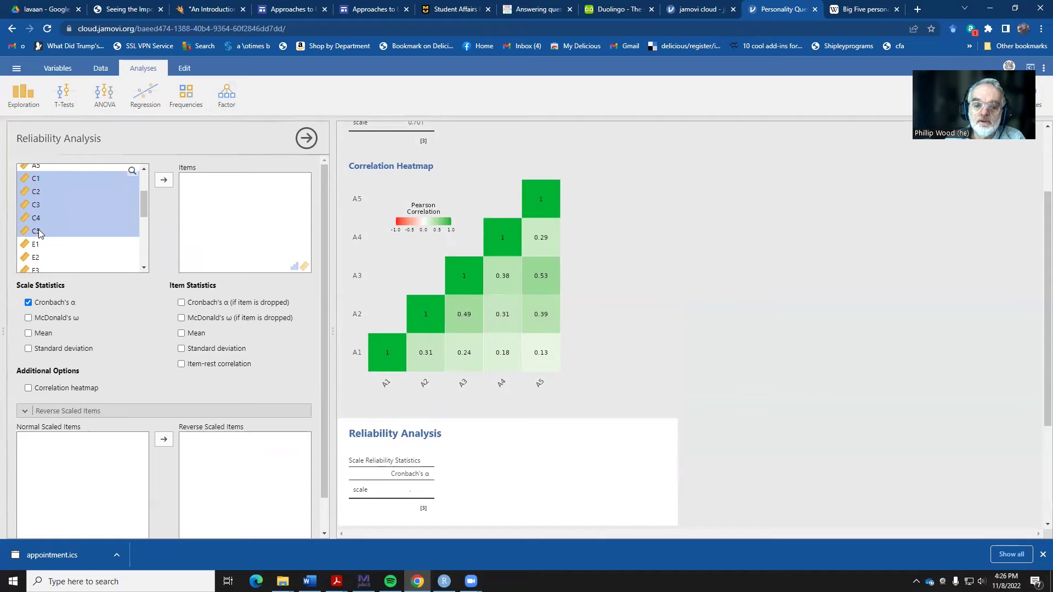
left_click(164, 181)
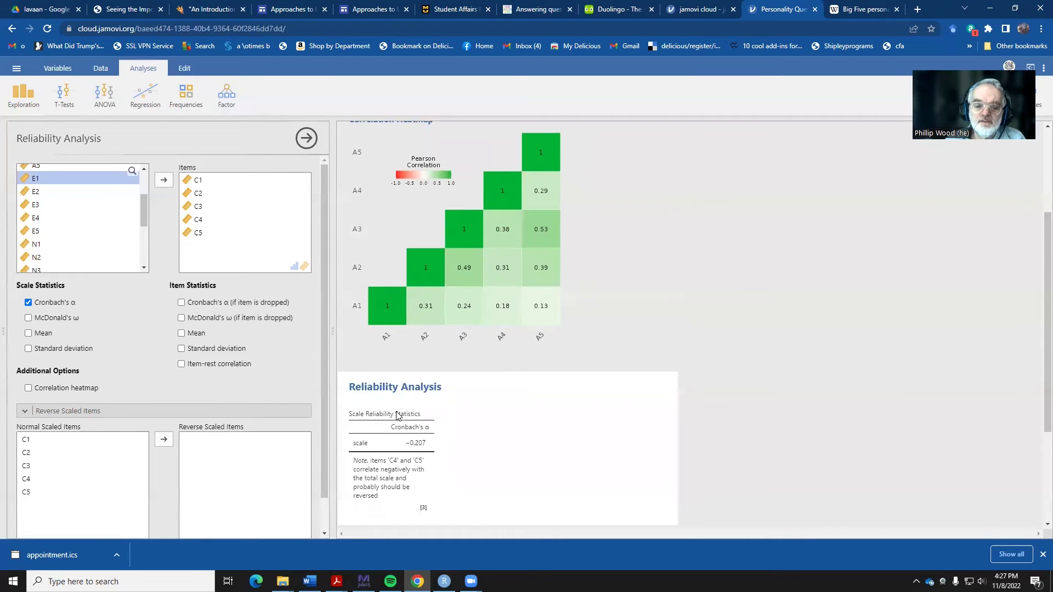
Turn on the correlation heatmap and reverse-score C4 and C5 for an α of 0.733
scroll(397, 418, "down", 2)
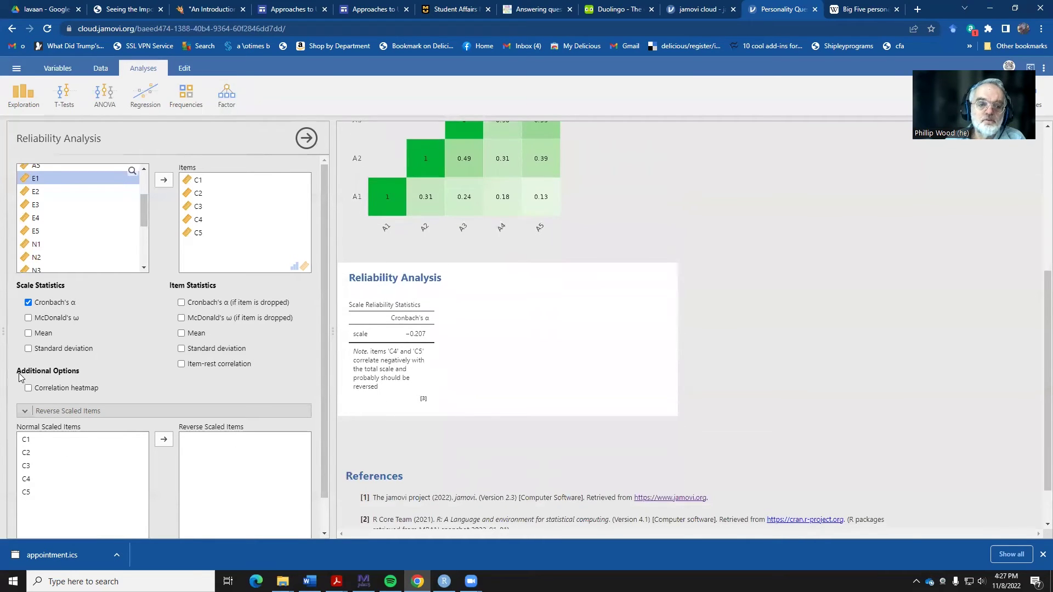
left_click(29, 390)
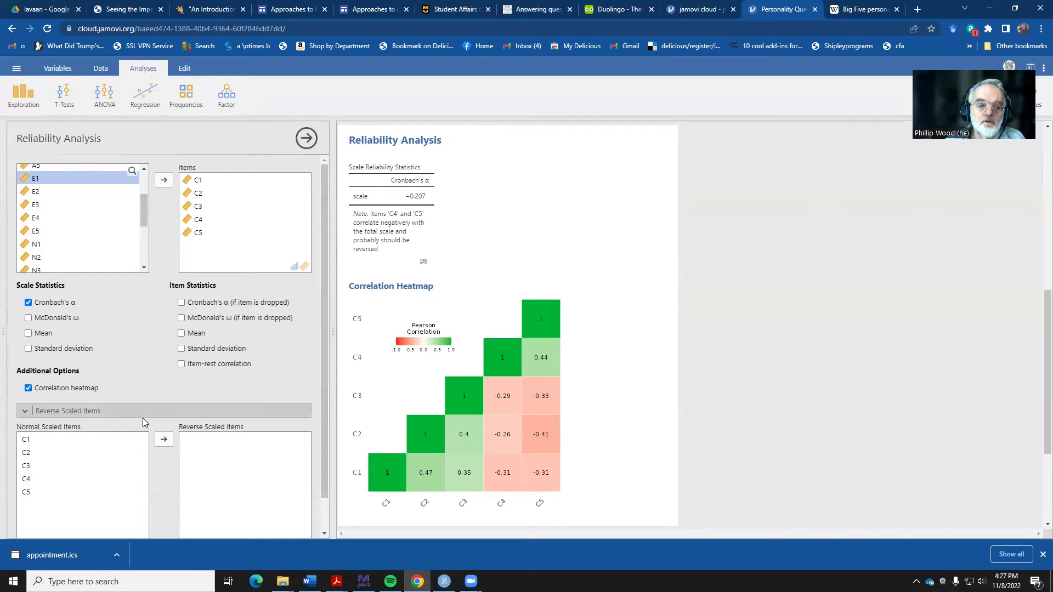
scroll(99, 455, "down", 1)
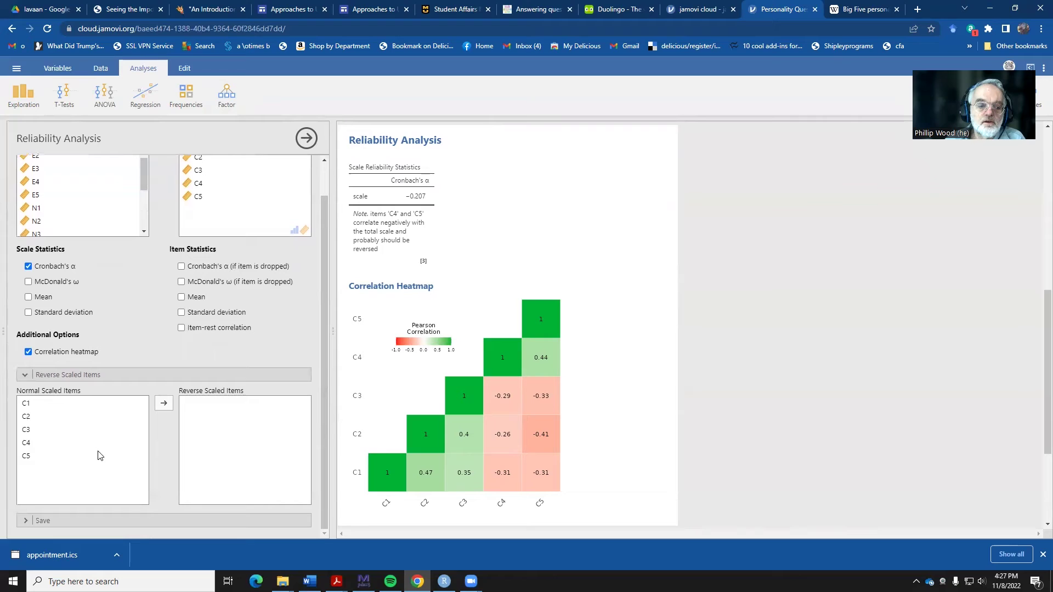
left_click(26, 444)
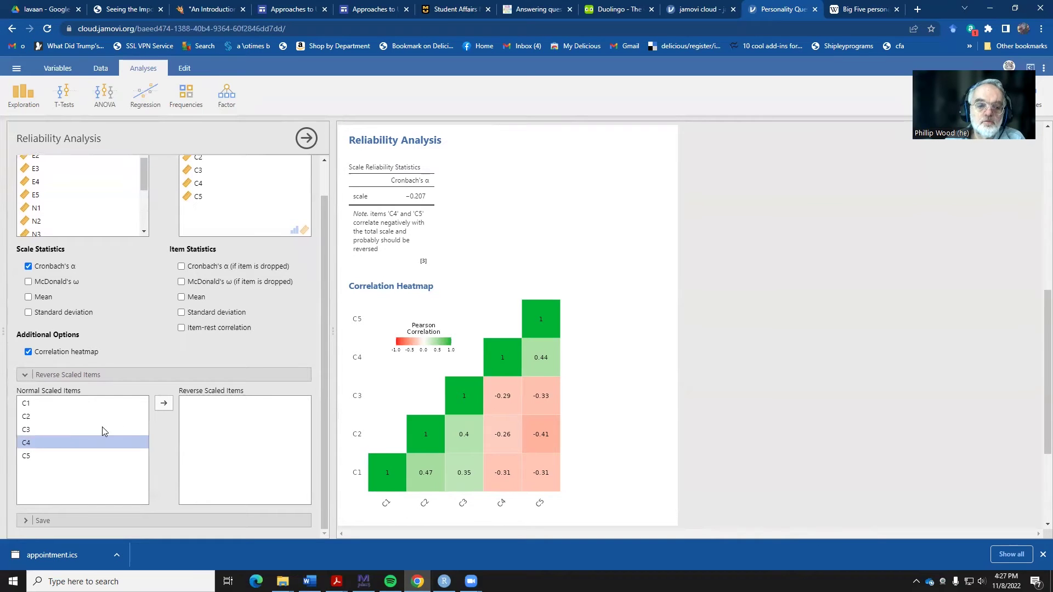
left_click(163, 404)
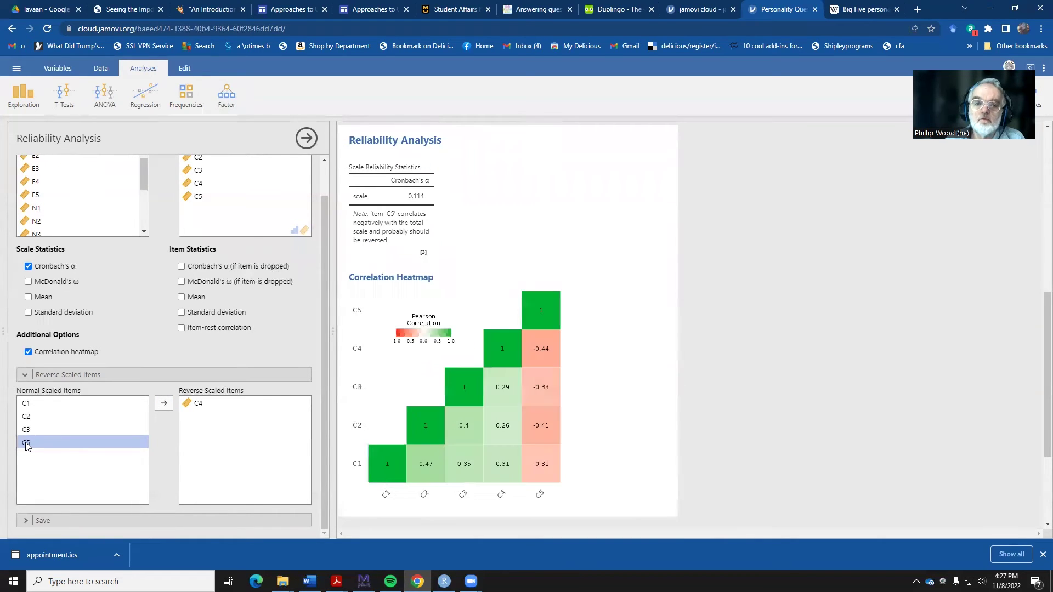
left_click(157, 407)
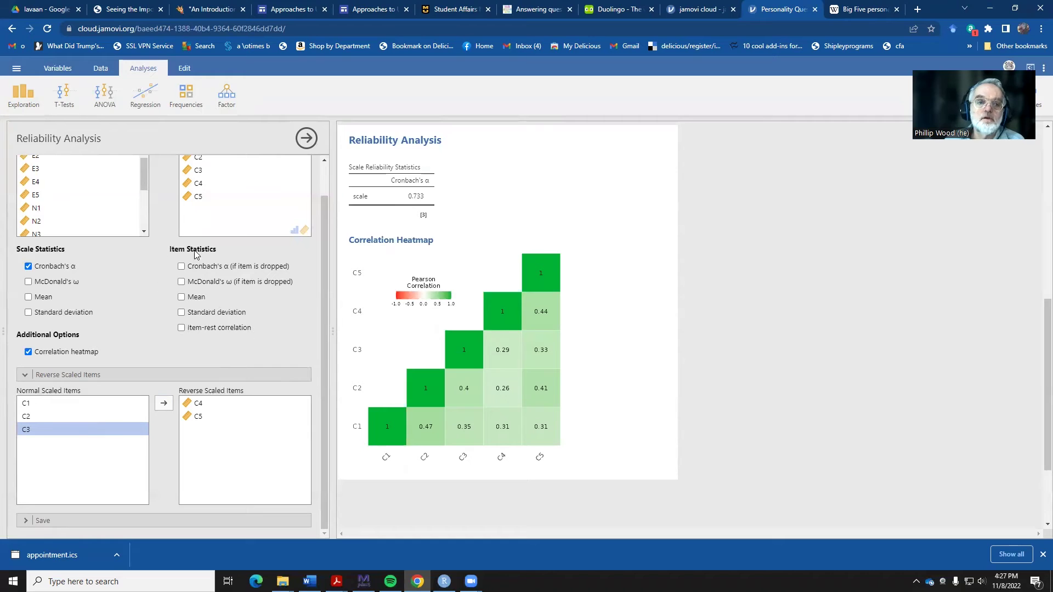
Add a Reliability Analysis of Extraversion items E1–E5 with E1 and E2 reverse-scaled, giving α 0.757
left_click(227, 94)
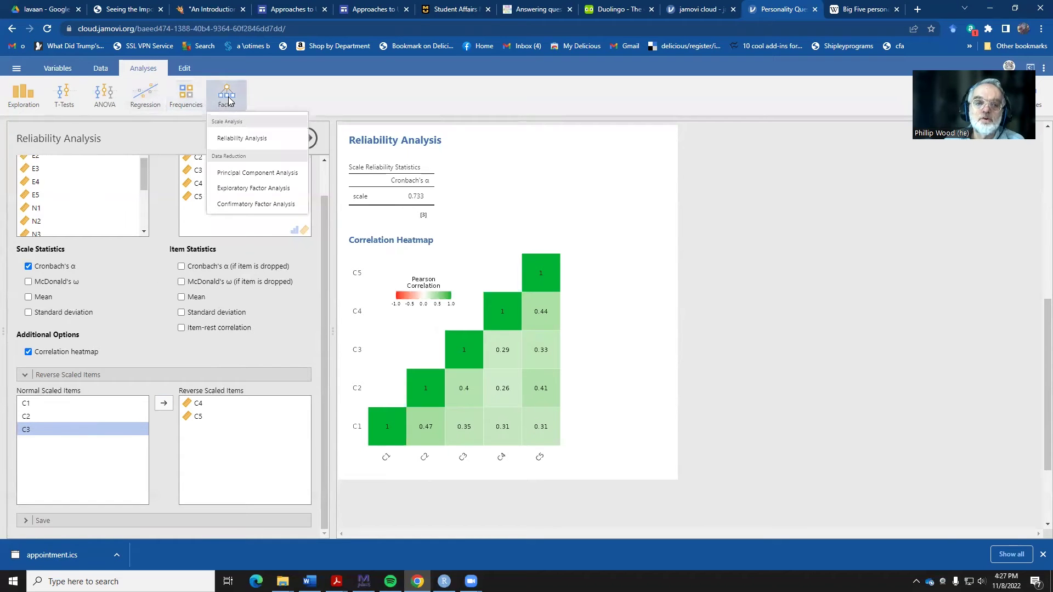
left_click(235, 141)
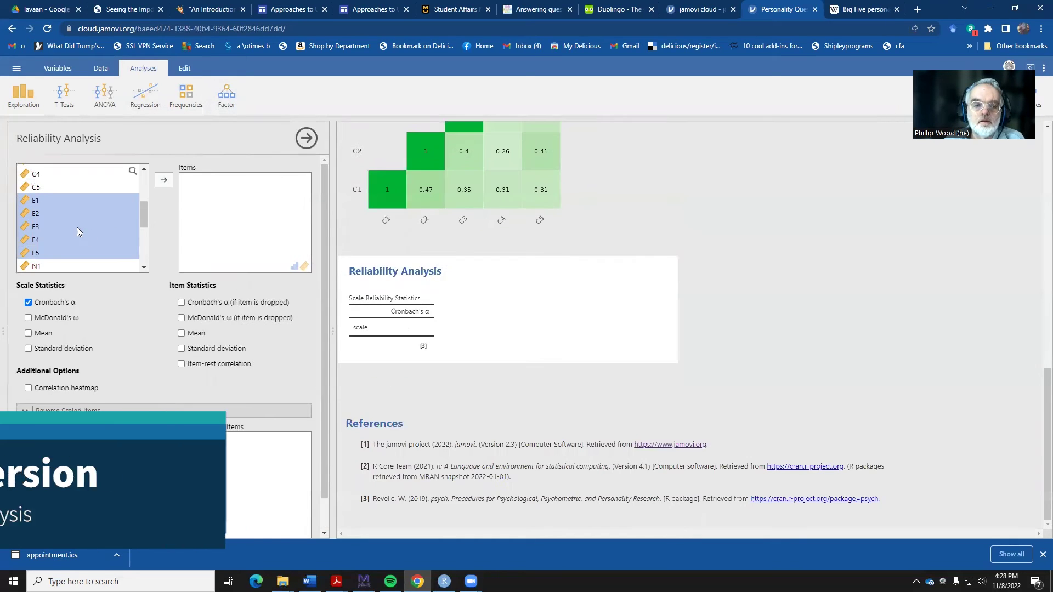
left_click(164, 180)
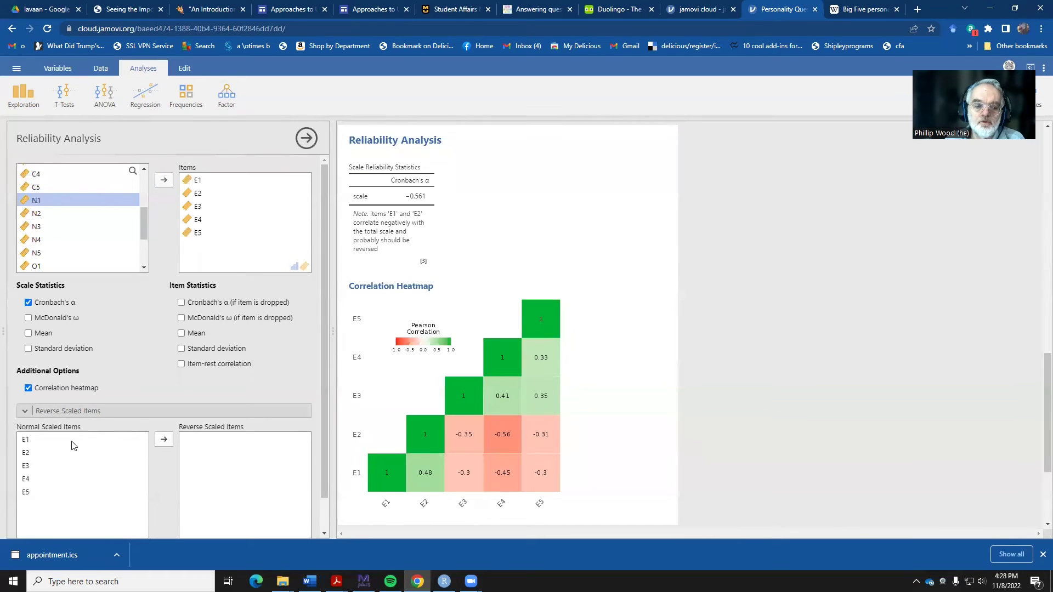
left_click(41, 441)
left_click(163, 441)
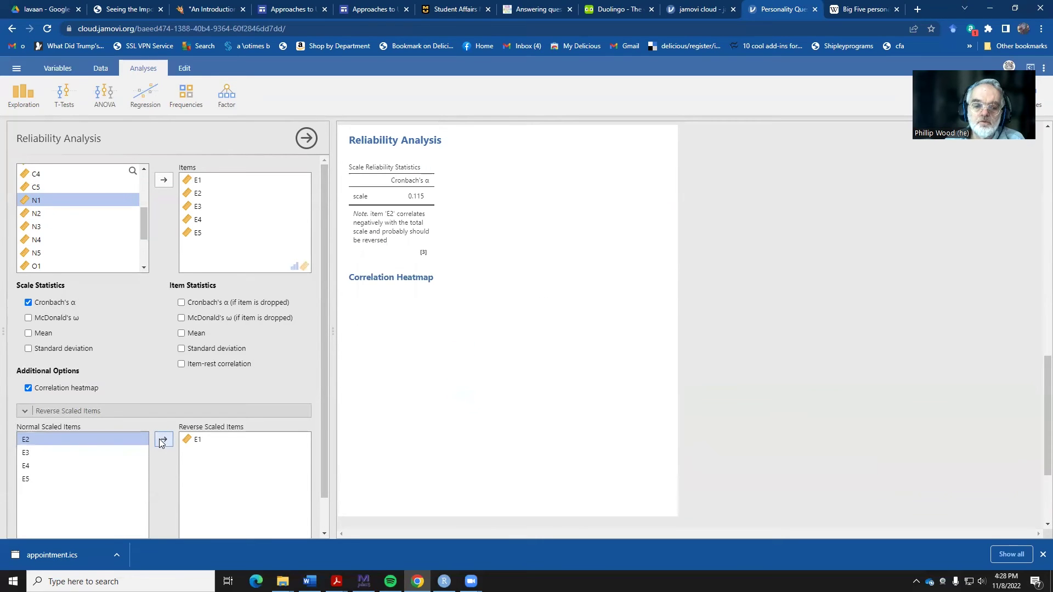
left_click(163, 440)
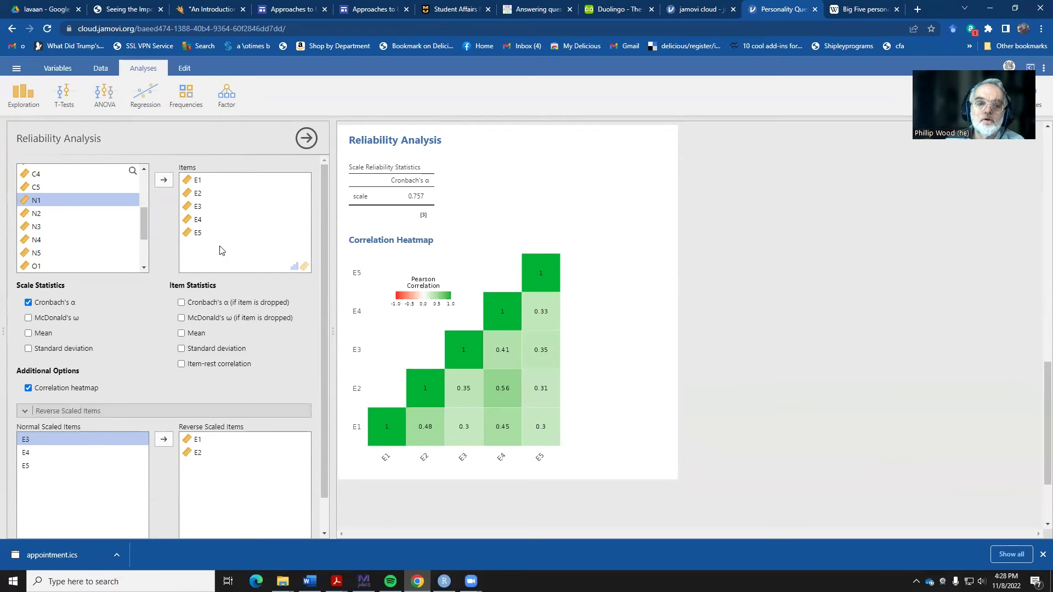
Add a Reliability Analysis of Neuroticism items N1–N5 with a correlation heatmap, giving α 0.814
left_click(237, 94)
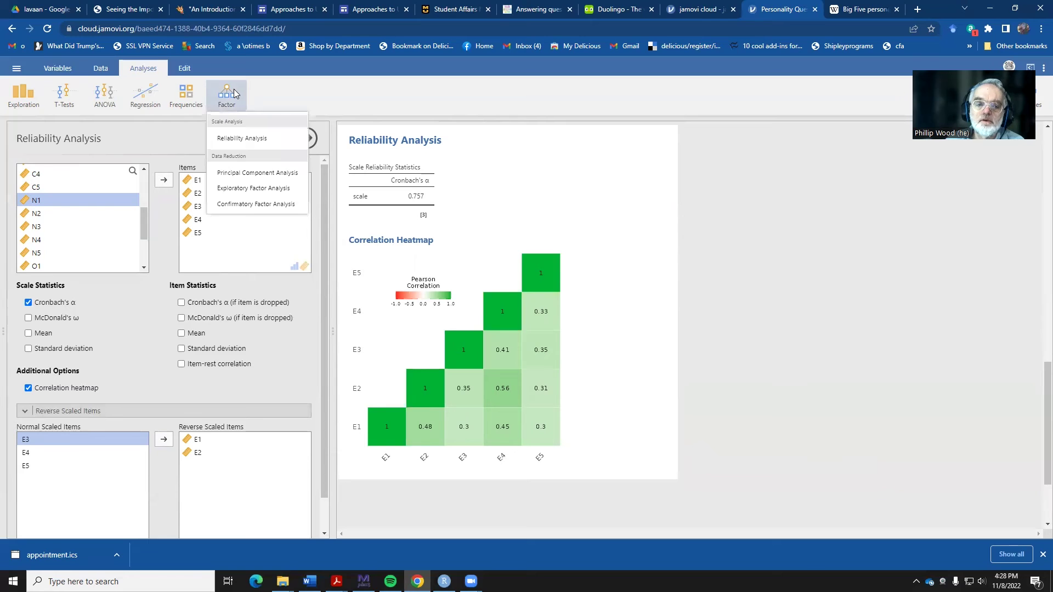
left_click(240, 139)
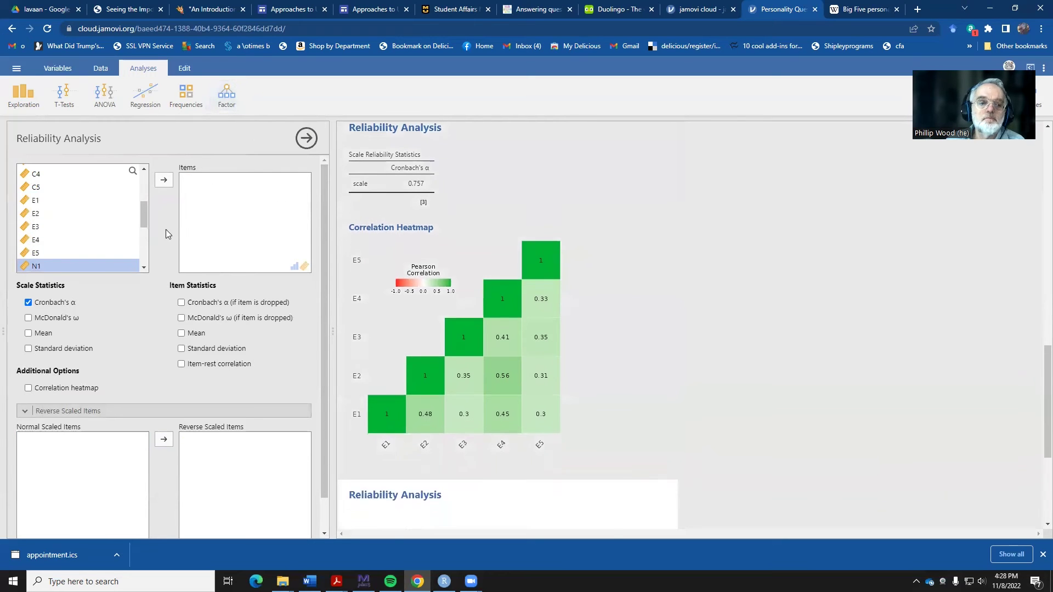
scroll(110, 257, "down", 3)
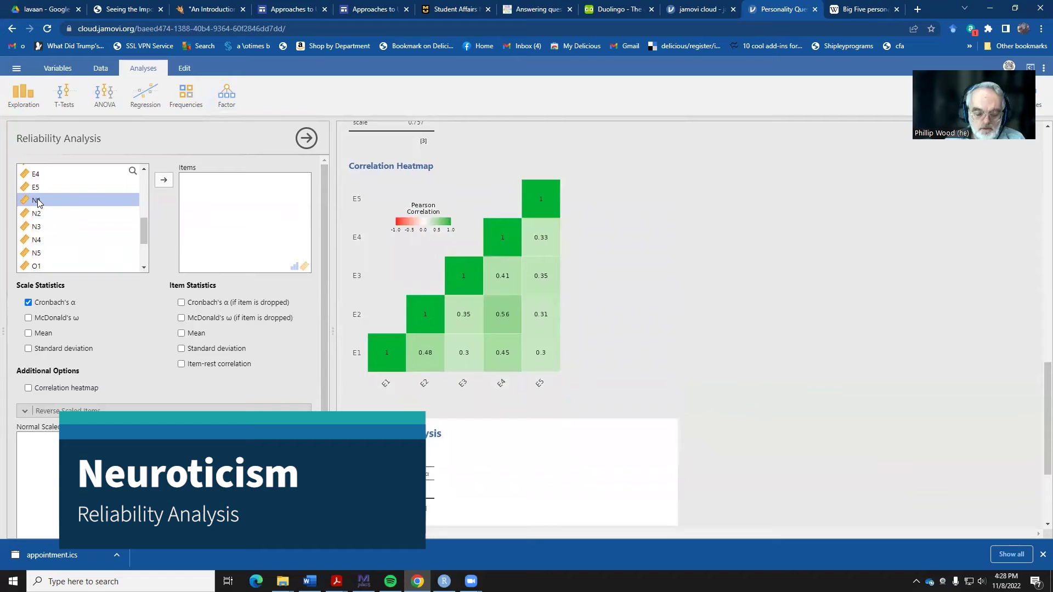
left_click(37, 254, "shift")
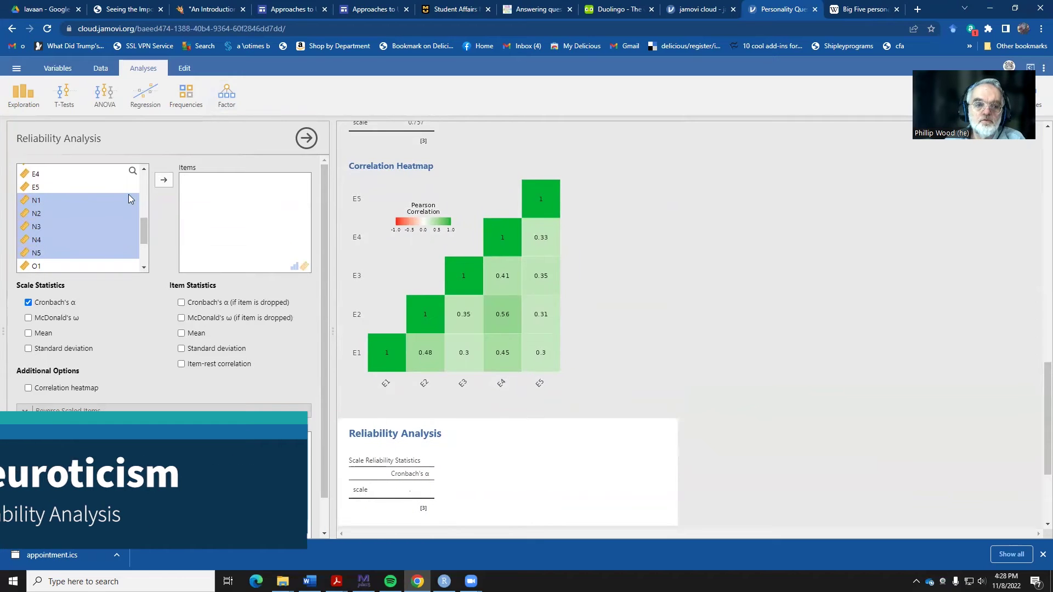
left_click(164, 181)
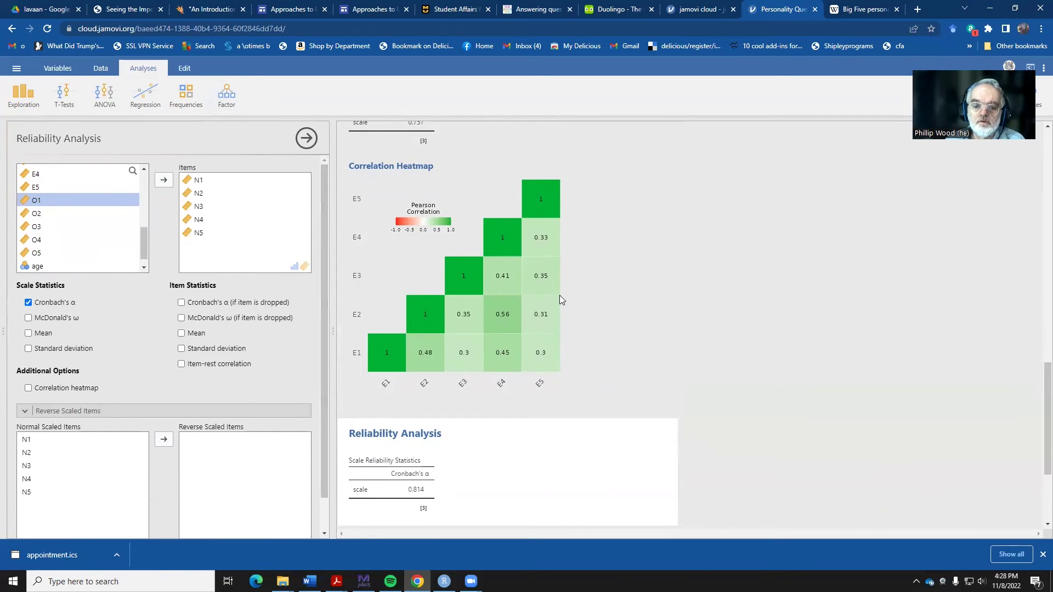
scroll(560, 300, "down", 3)
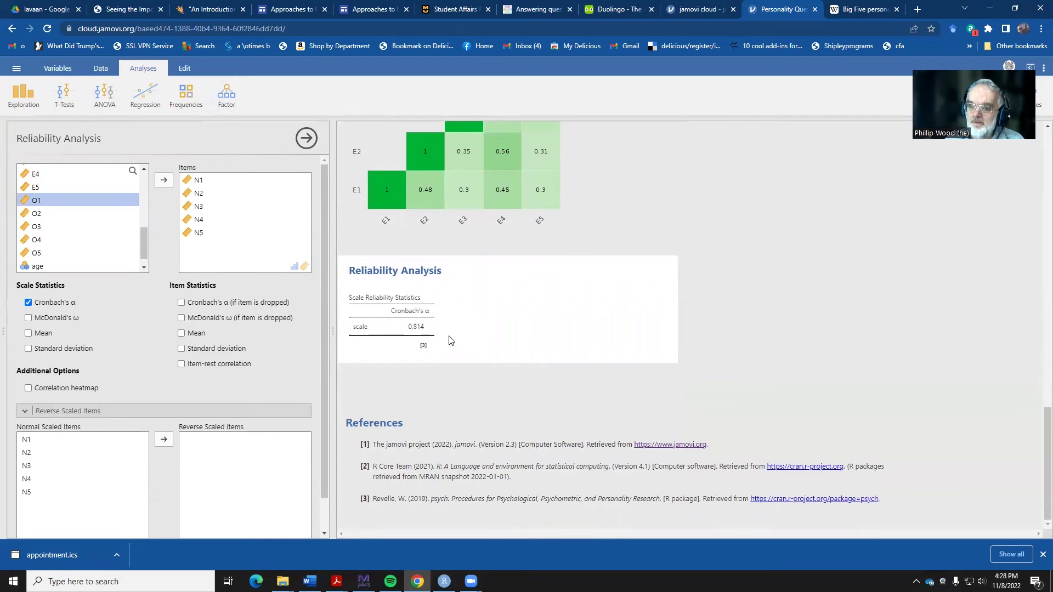
left_click(29, 389)
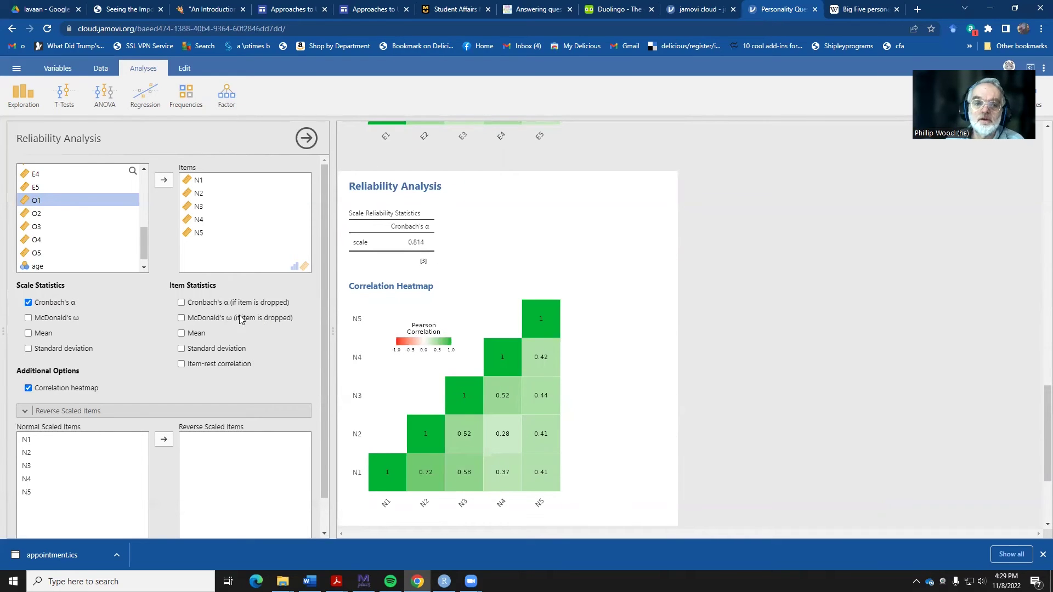
Create a reliability analysis of items O1–O5 with a correlation heatmap, giving α −0.0269
left_click(222, 96)
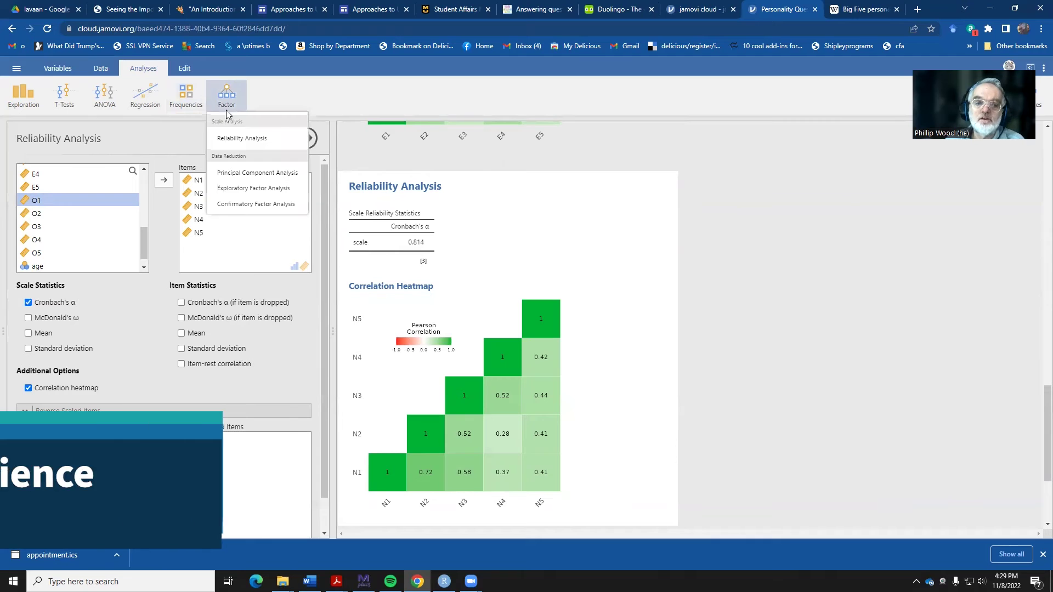
left_click(245, 139)
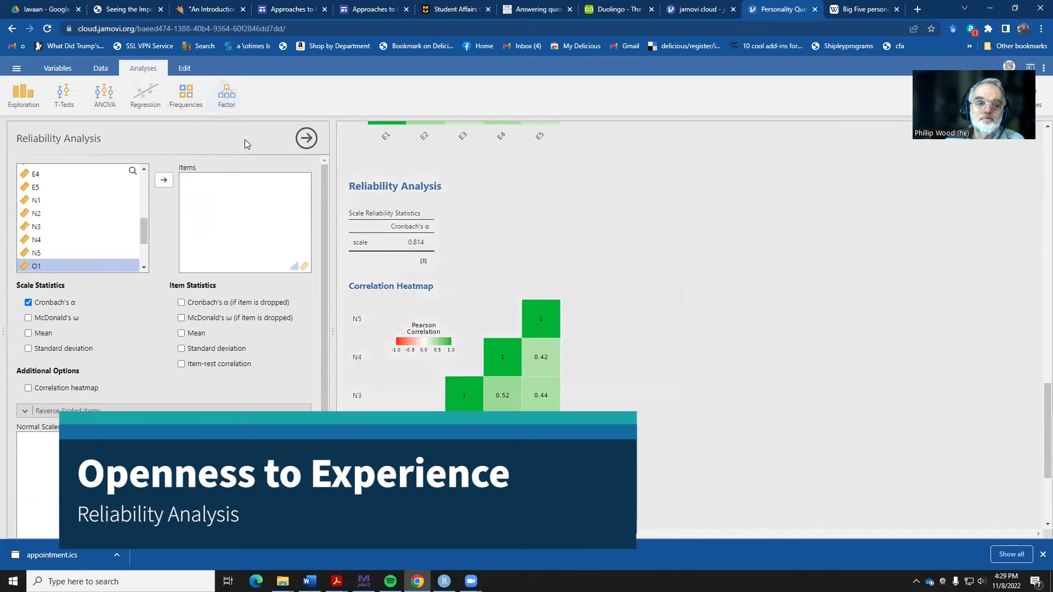
left_click(145, 268)
left_click(145, 268)
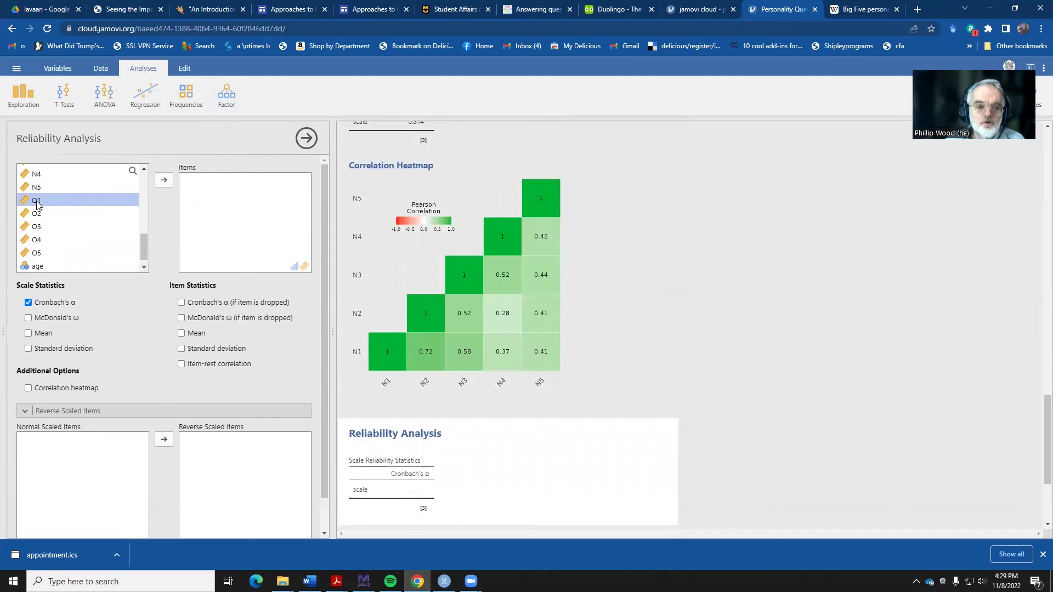
left_click(41, 253, "shift")
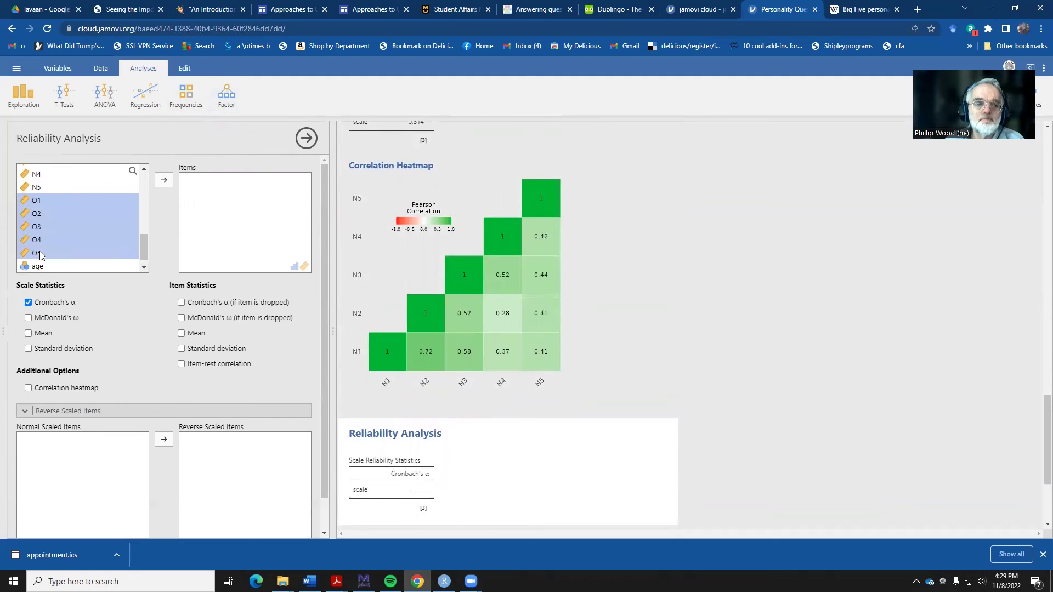
left_click(163, 184)
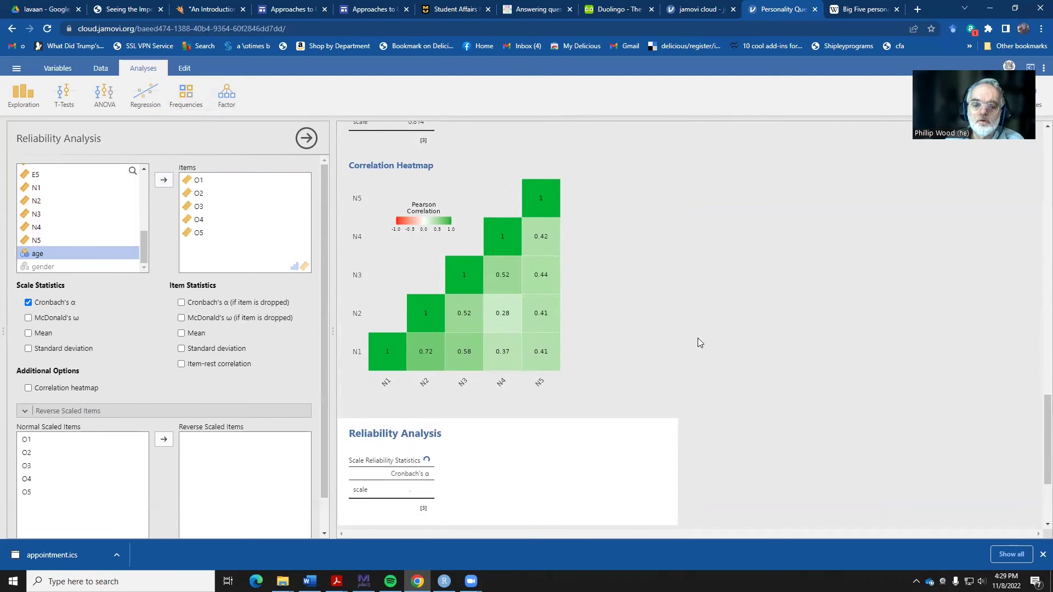
scroll(700, 346, "down", 1)
scroll(702, 350, "down", 1)
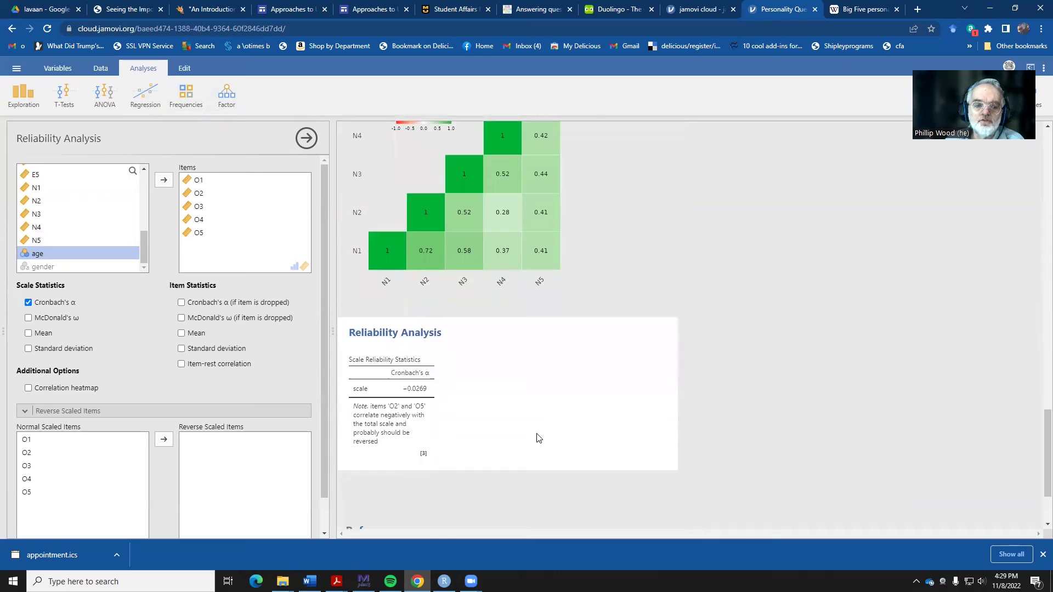
left_click(29, 388)
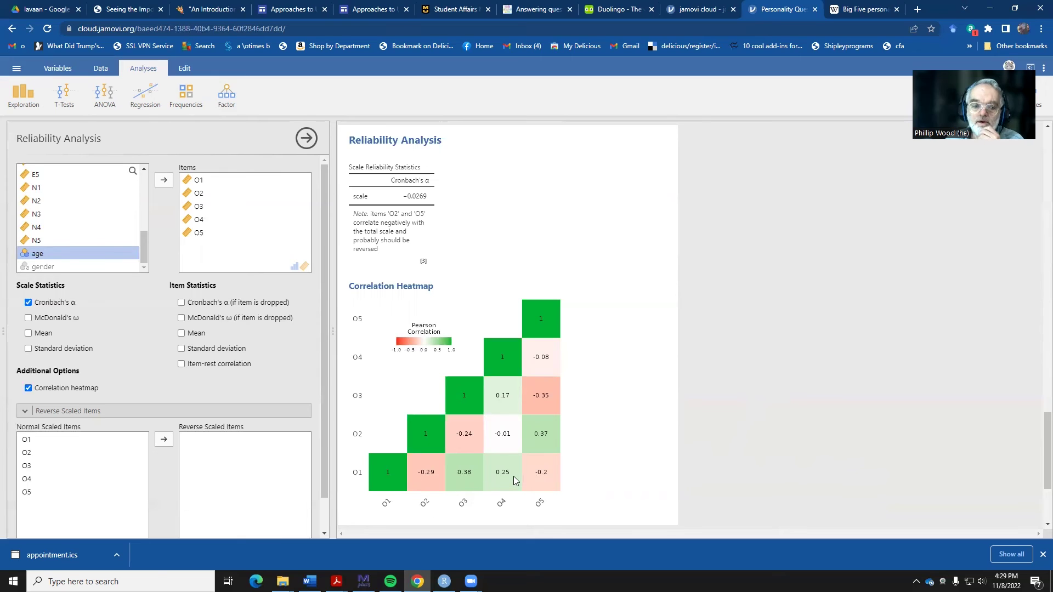
Move O1, O3 and O4 into Reverse Scaled Items so Openness α becomes 0.595
left_click(50, 447)
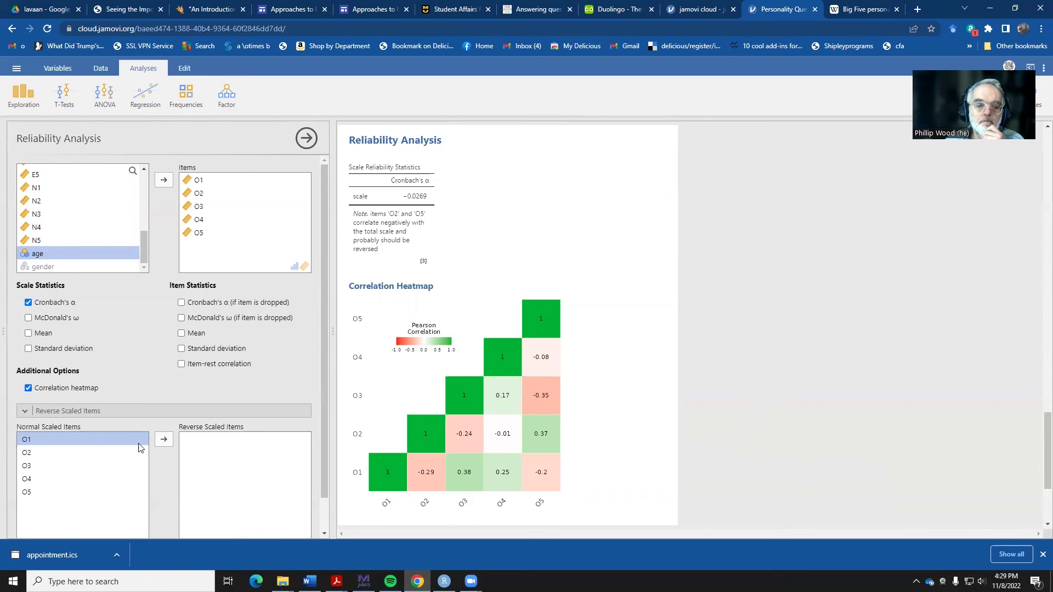
left_click(163, 440)
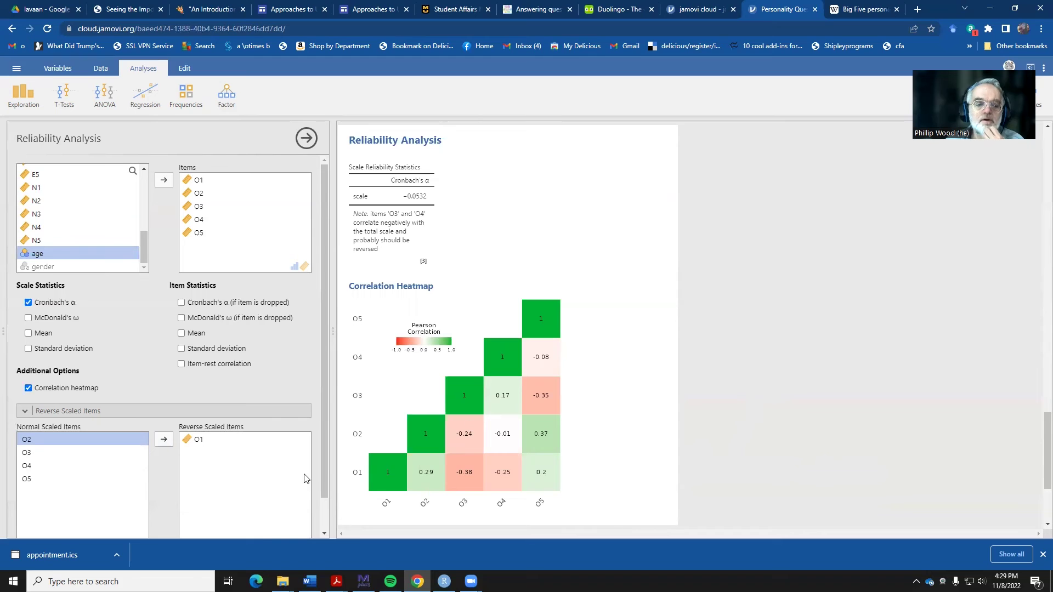
left_click(38, 453)
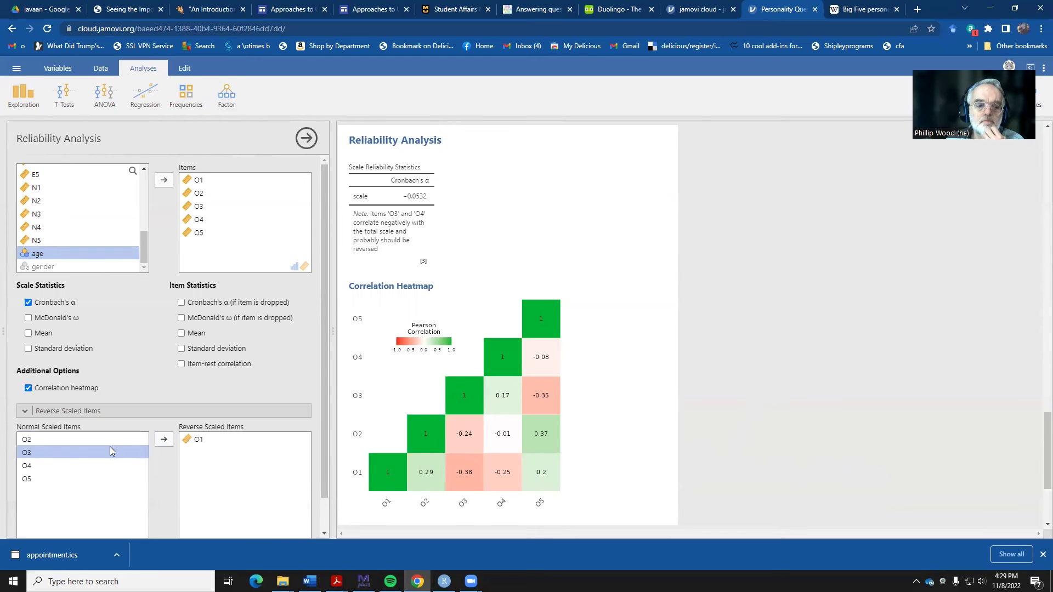
left_click(163, 439)
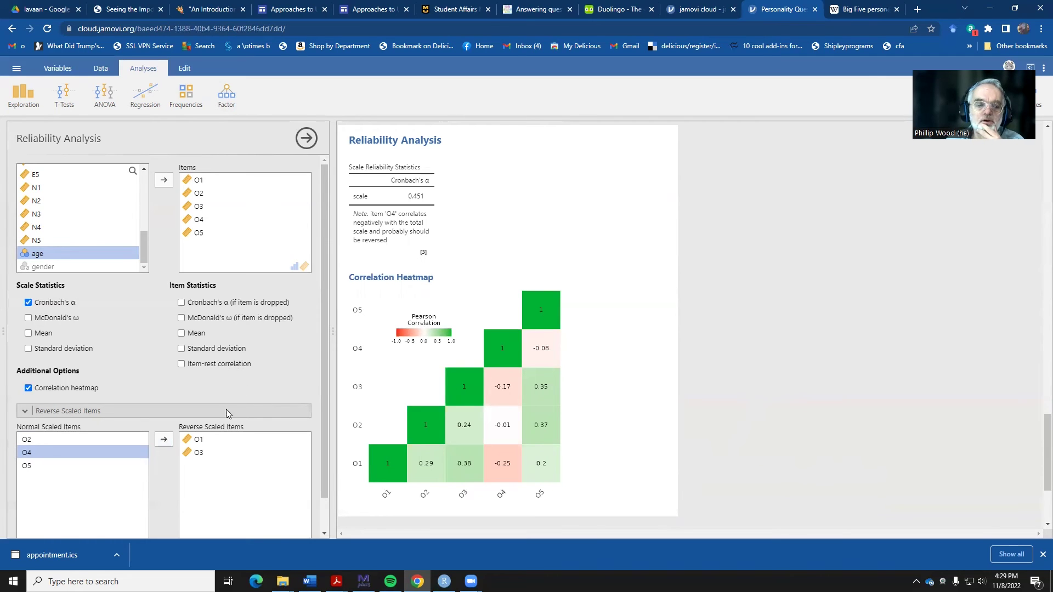
left_click(164, 441)
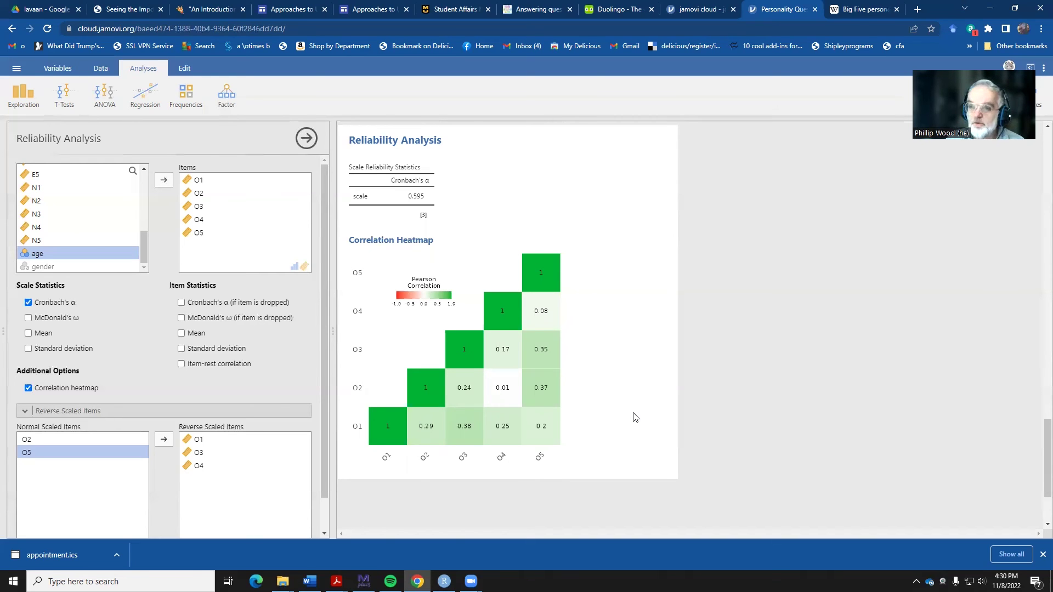
Scroll back up and close the reliability analysis options panel
scroll(633, 413, "up", 15)
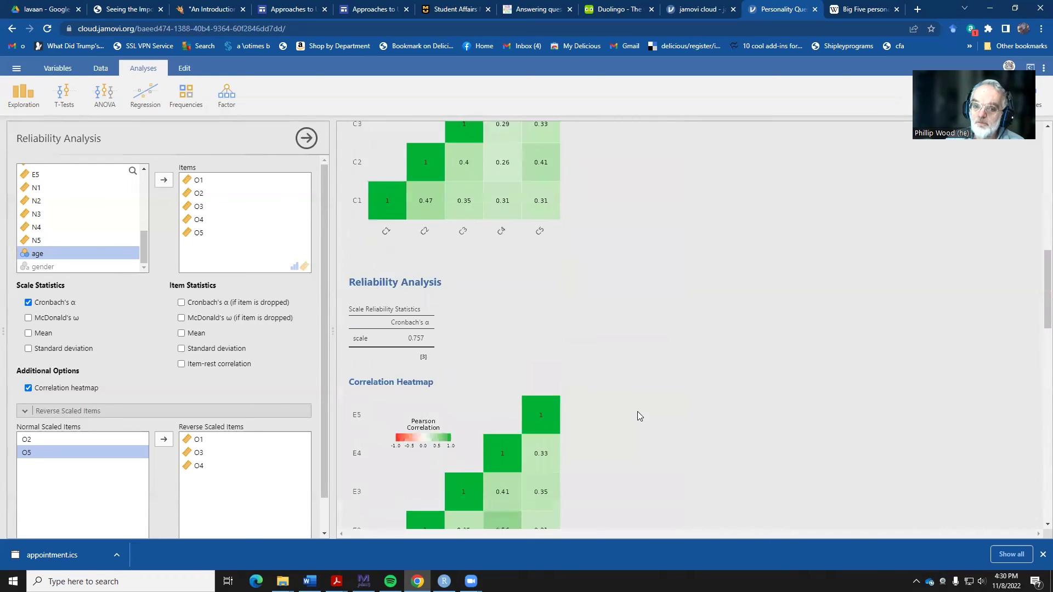
scroll(641, 412, "up", 3)
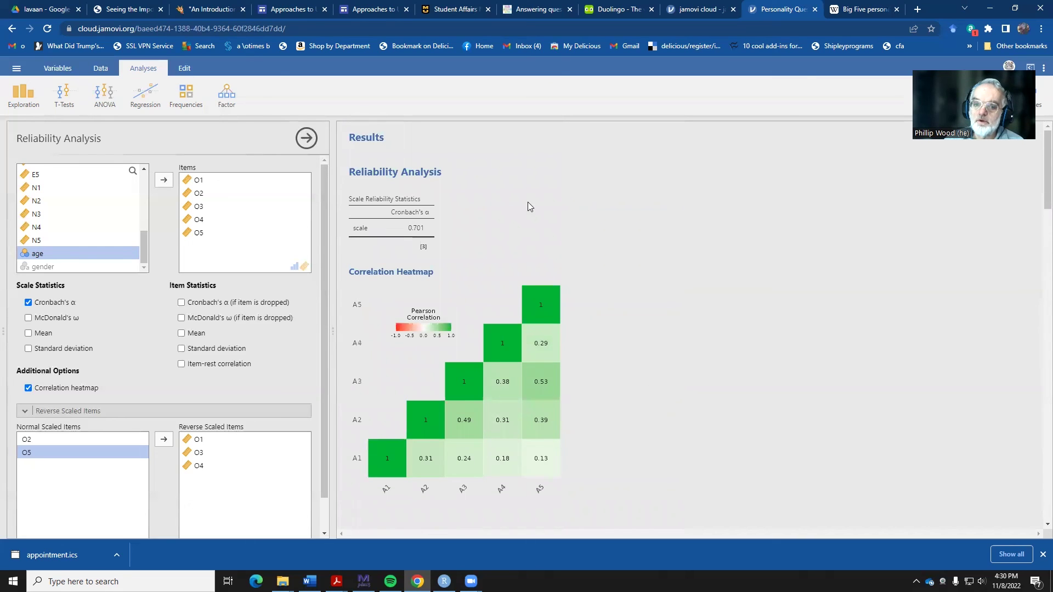
left_click(506, 177)
Open the export settings for all results, view the format list, then cancel without exporting
right_click(506, 183)
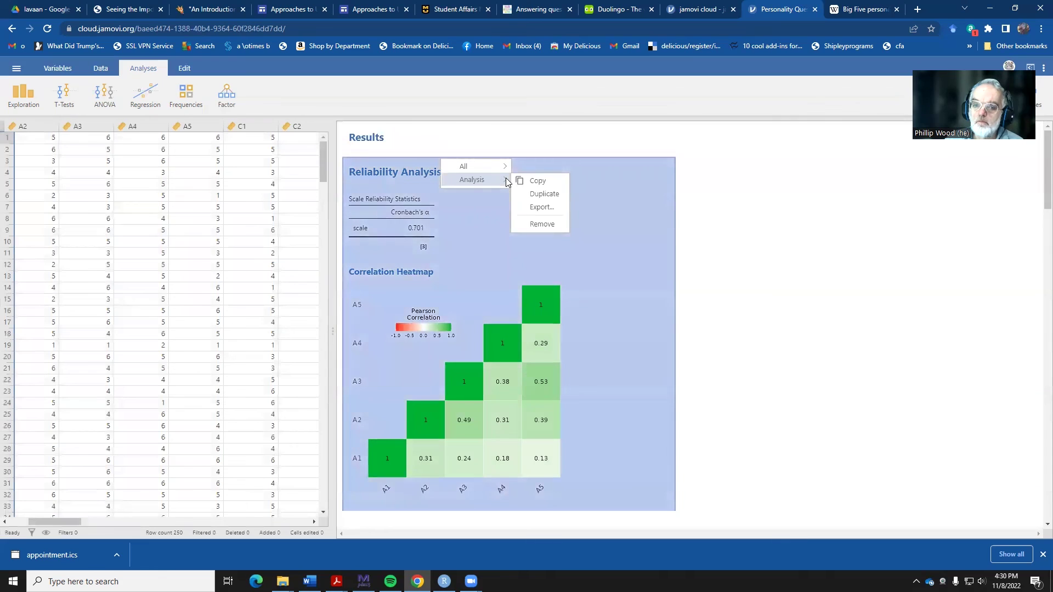
mouse_move(502, 167)
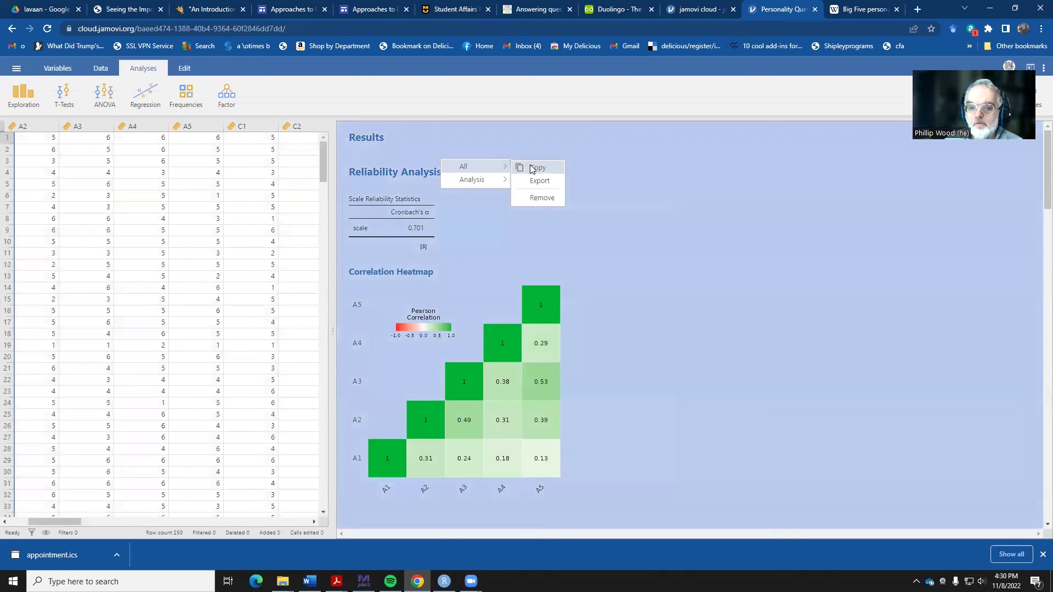
left_click(540, 181)
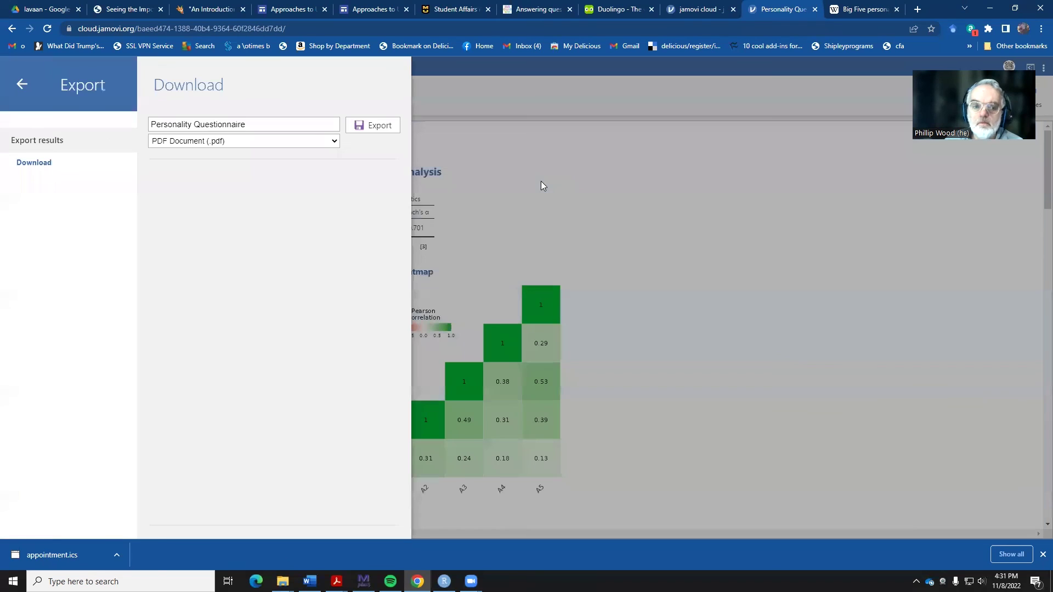
left_click(334, 142)
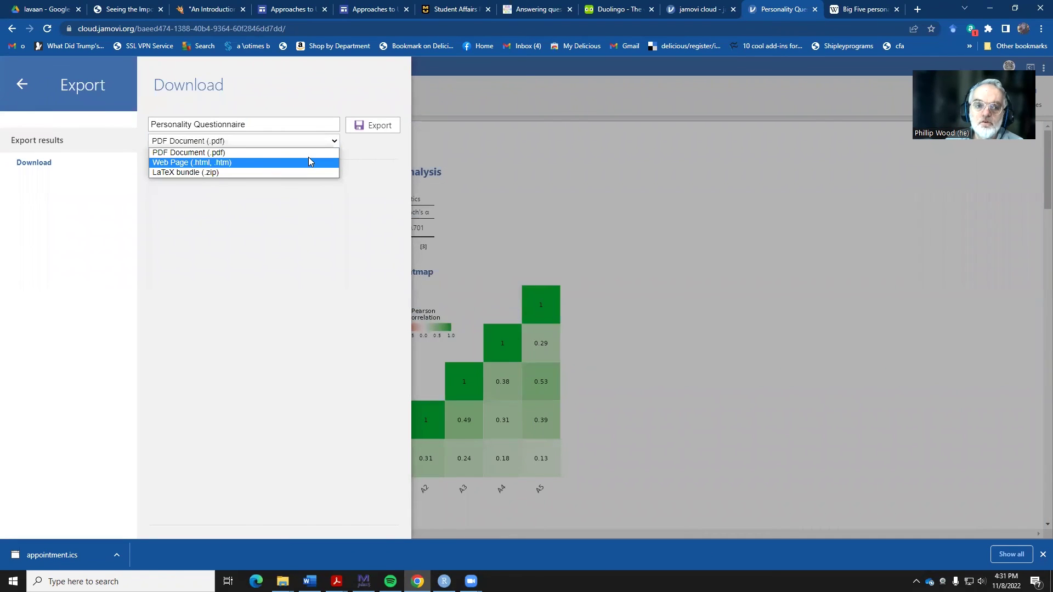
left_click(545, 157)
left_click(546, 156)
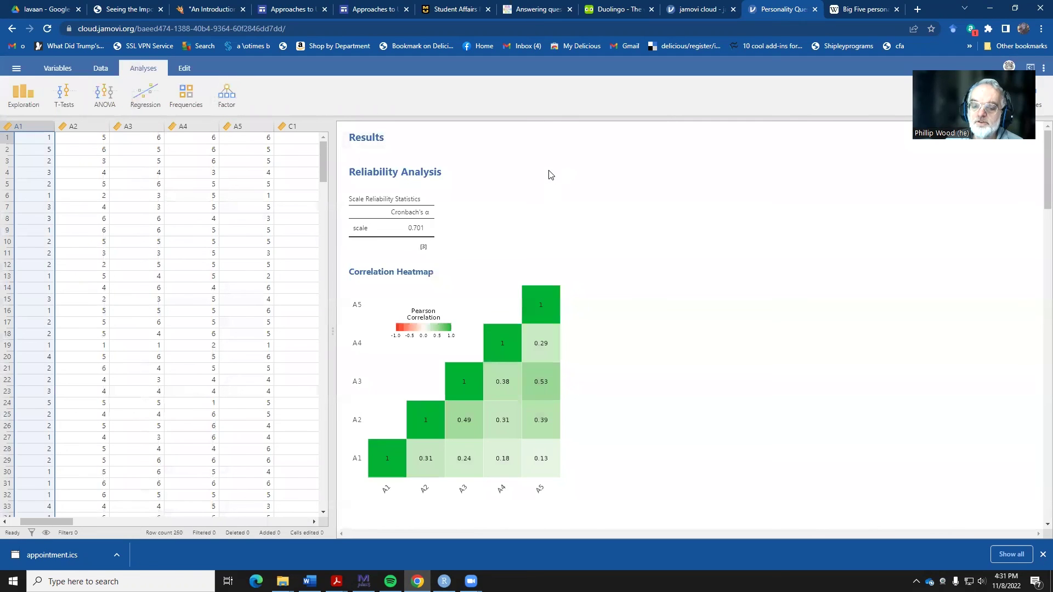
Copy all jamovi results to the clipboard via the results context menu
right_click(550, 172)
mouse_move(522, 160)
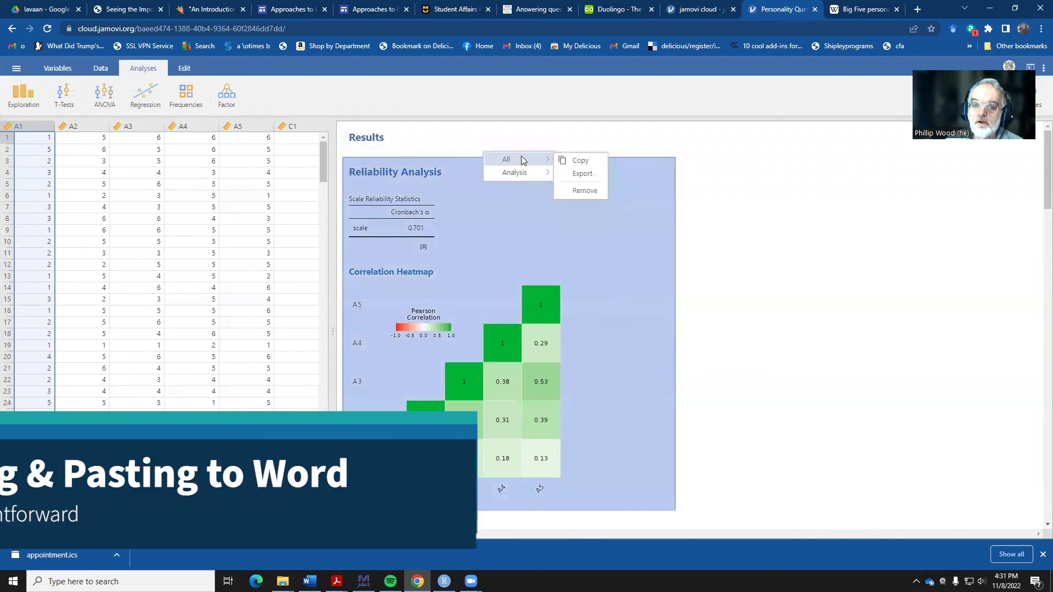
left_click(570, 160)
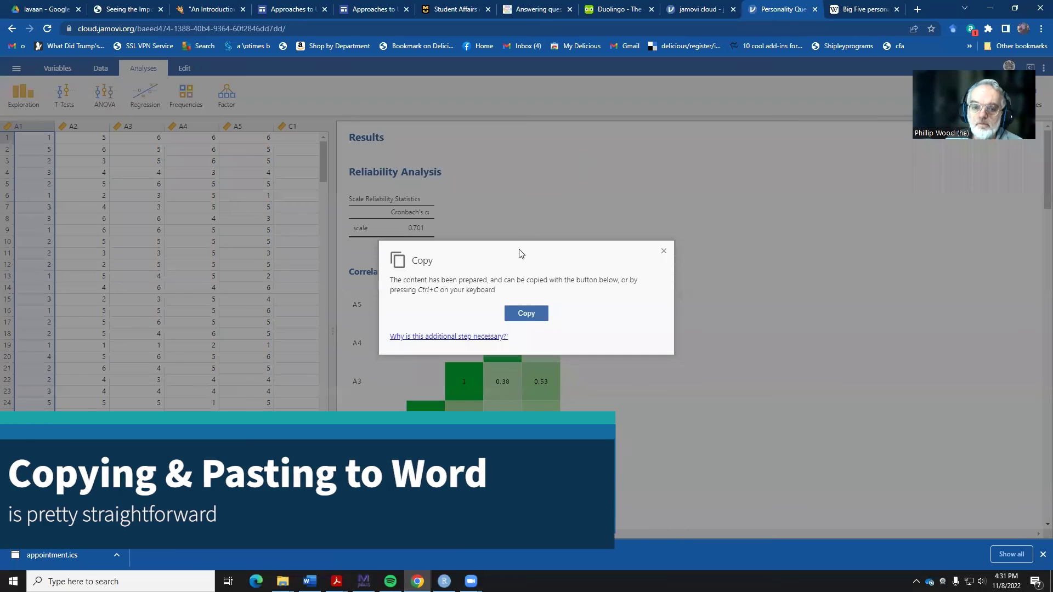
left_click(529, 315)
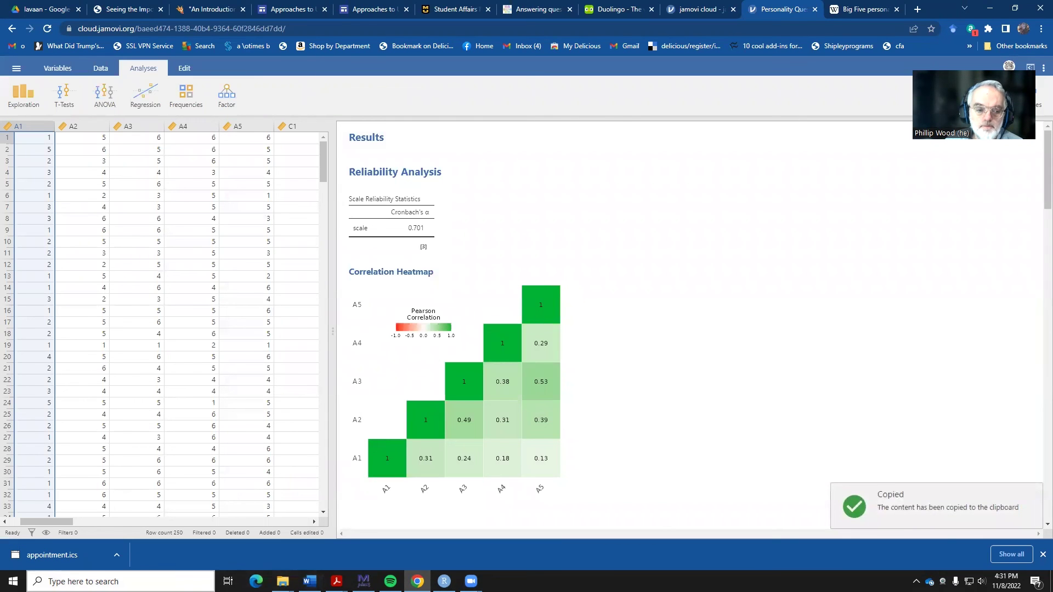
Launch Microsoft Word from the Start menu
key("super")
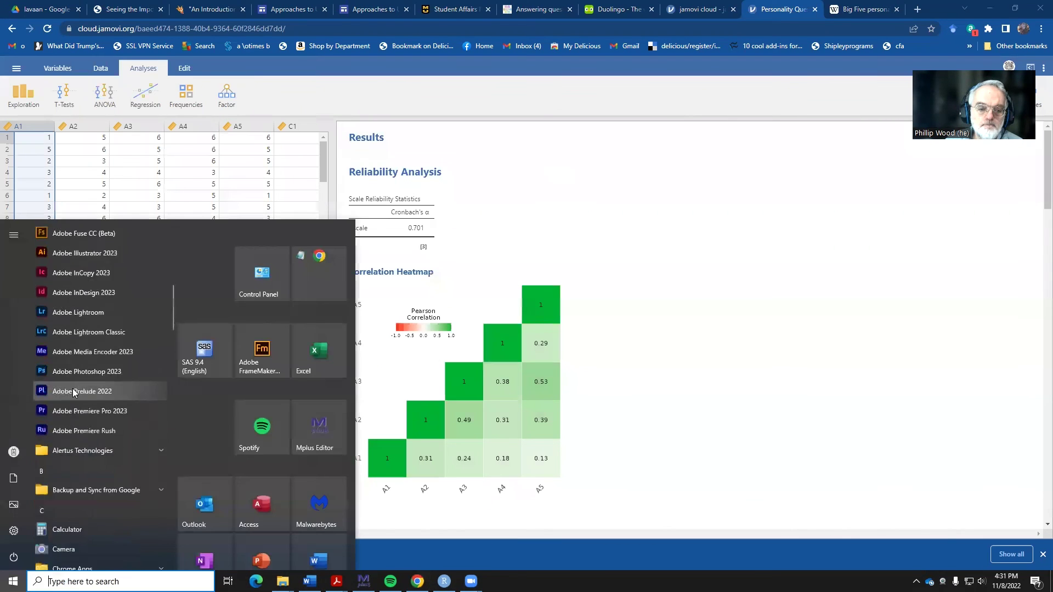
scroll(106, 388, "down", 15)
scroll(108, 389, "down", 4)
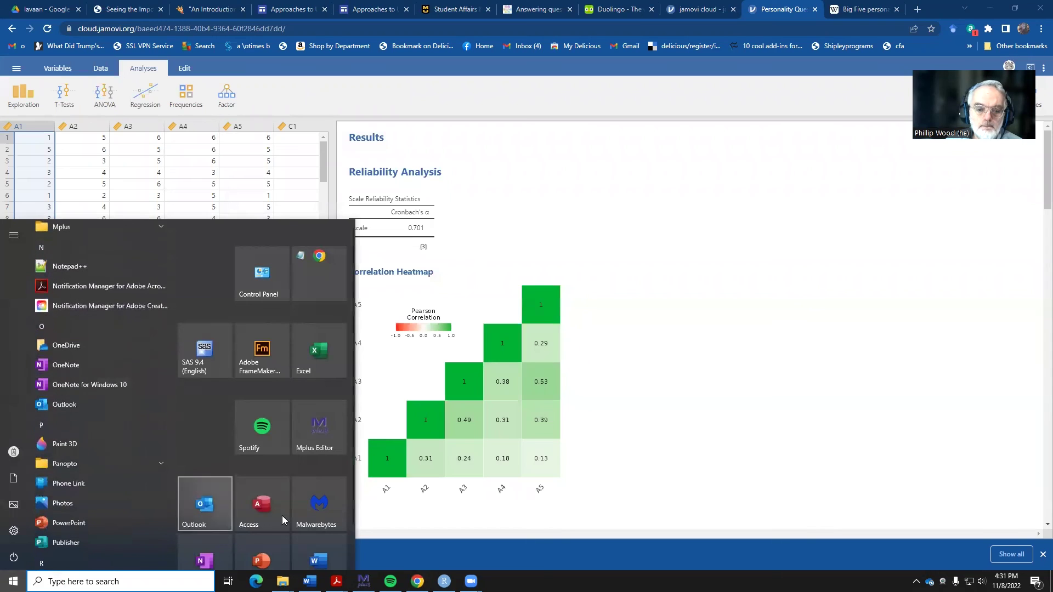
left_click(316, 549)
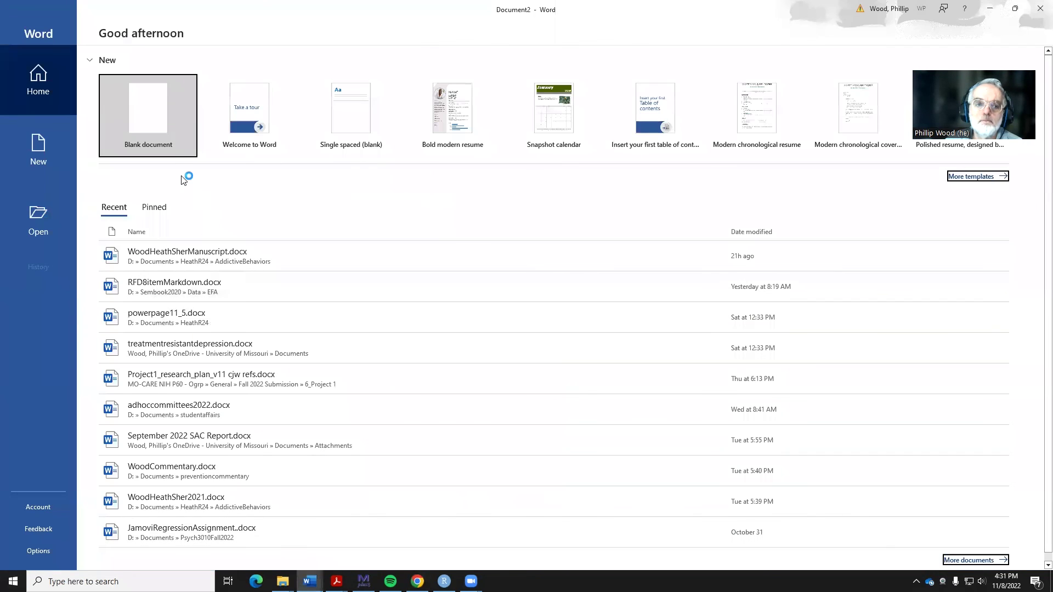
Paste the jamovi reliability results into a new blank Word document and review the pages
left_click(162, 134)
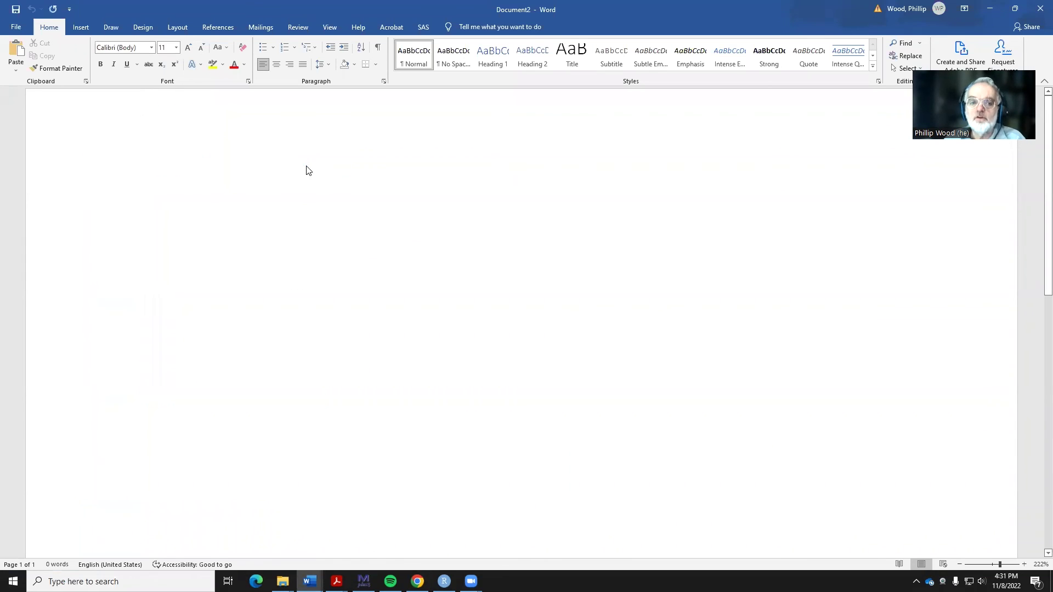
key("ctrl+v")
scroll(420, 273, "up", 2)
scroll(420, 274, "up", 20)
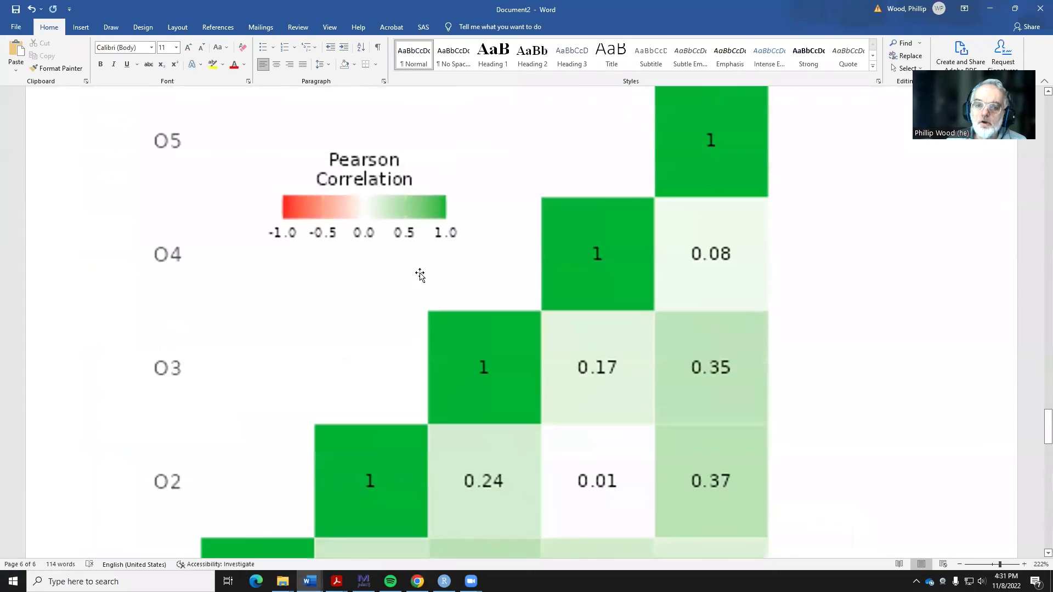
scroll(420, 275, "up", 20)
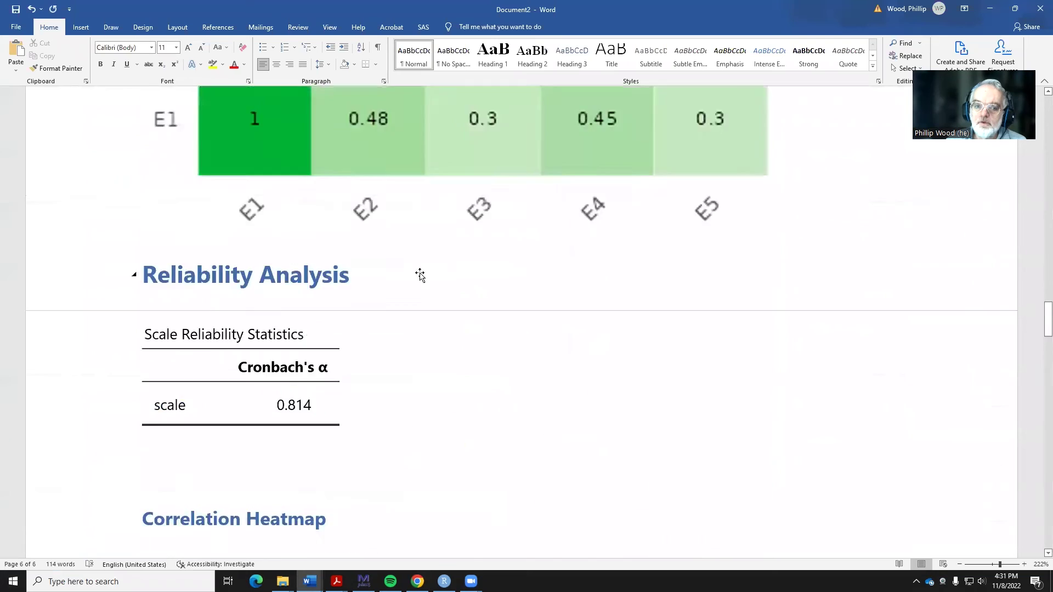
scroll(420, 274, "up", 10)
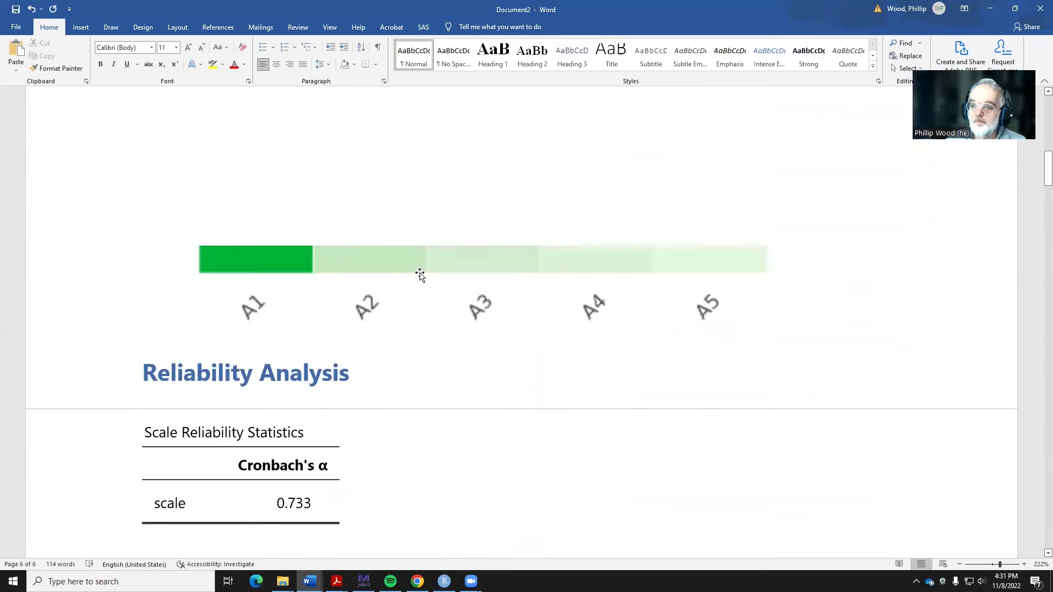